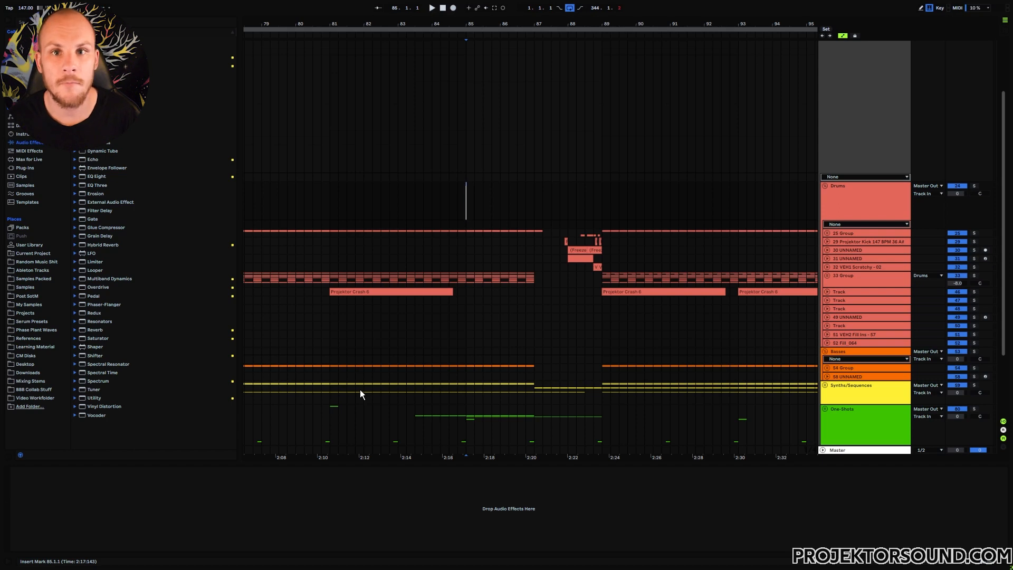
Play the section starting at bar 81 and mark the One-Shots clips between about bars 83 and 87.
key("space")
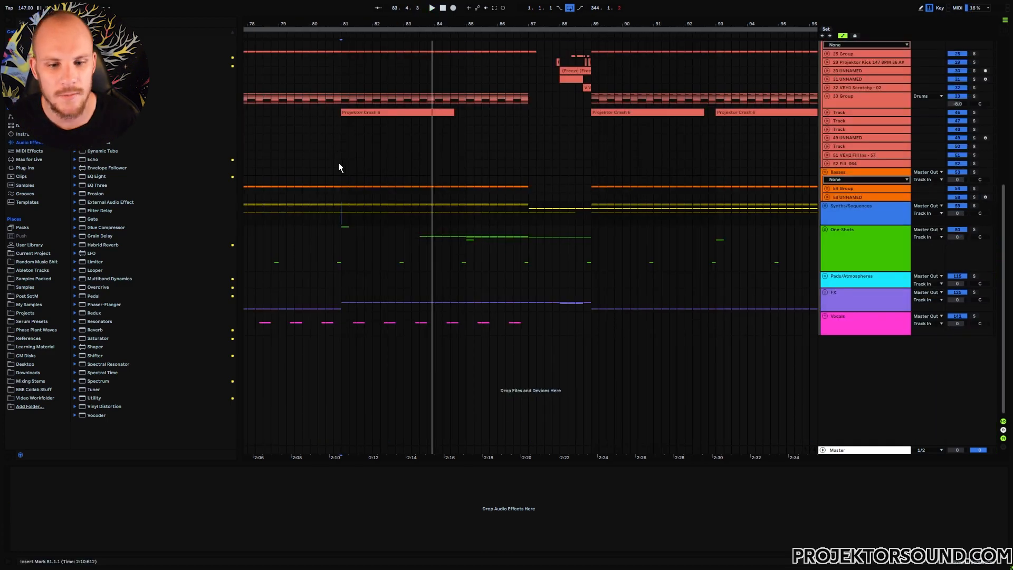
left_click_drag(417, 231, 489, 242)
left_click(467, 240)
left_click(535, 240)
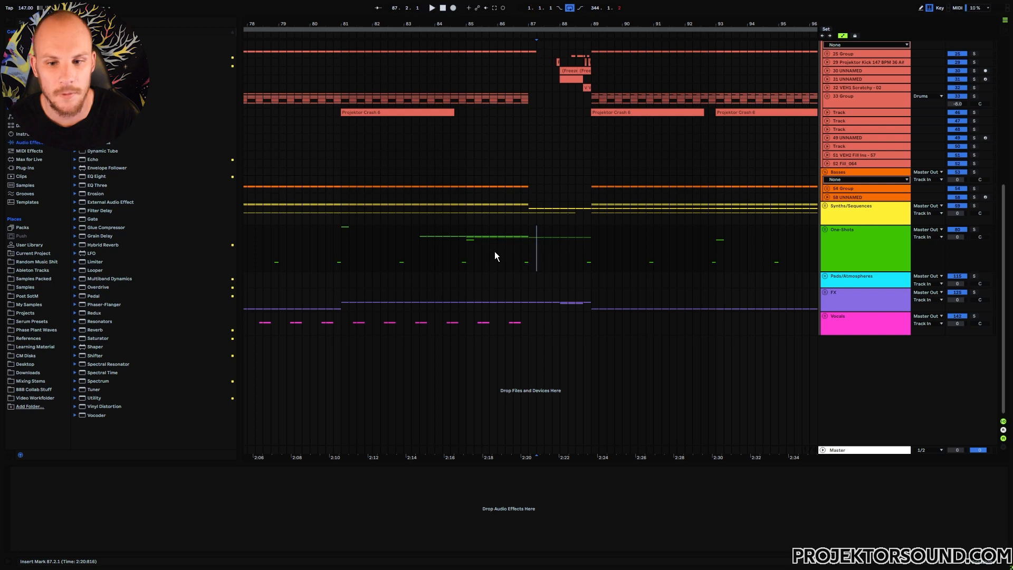
Select the Synths/Sequences group from bar 81 to 87 and place the insert marker at bar 89.
left_click(342, 207)
left_click_drag(343, 211, 524, 217)
left_click(524, 220)
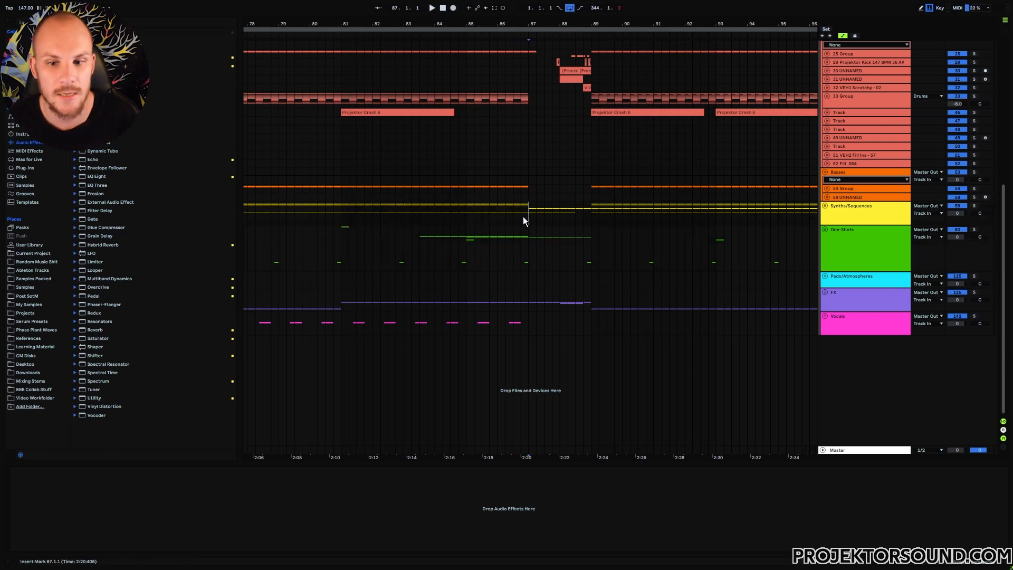
left_click_drag(525, 219, 457, 268)
left_click(574, 217)
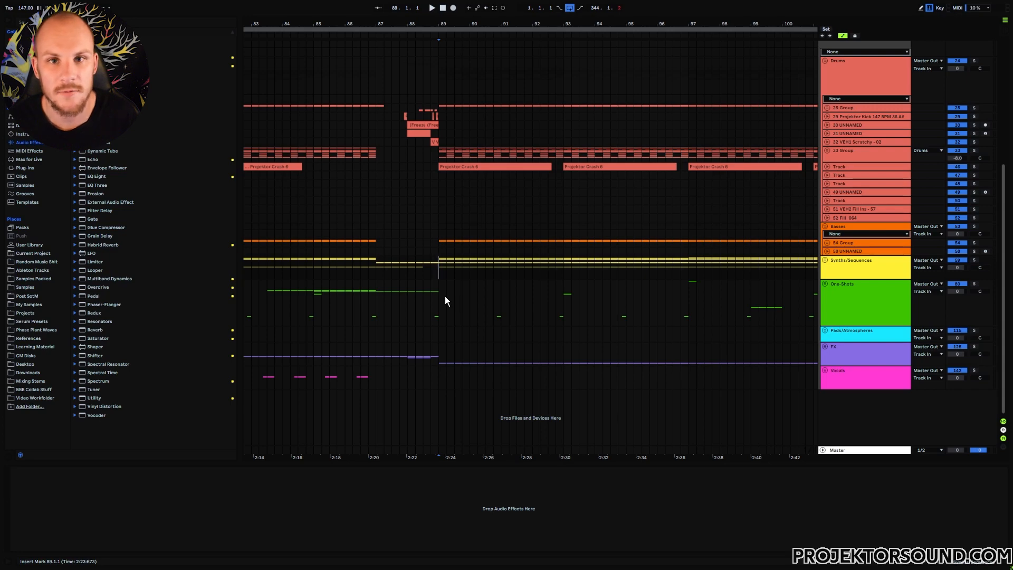
Play from bar 89, unfold the Synths/Sequences group, solo track 66 and show its devices.
key("space")
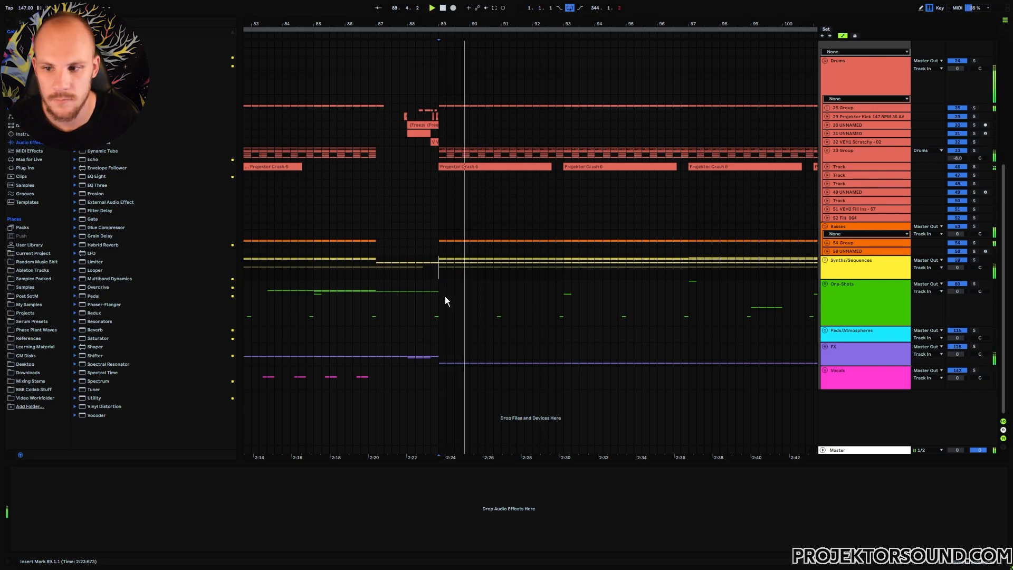
left_click(824, 261)
left_click(974, 326)
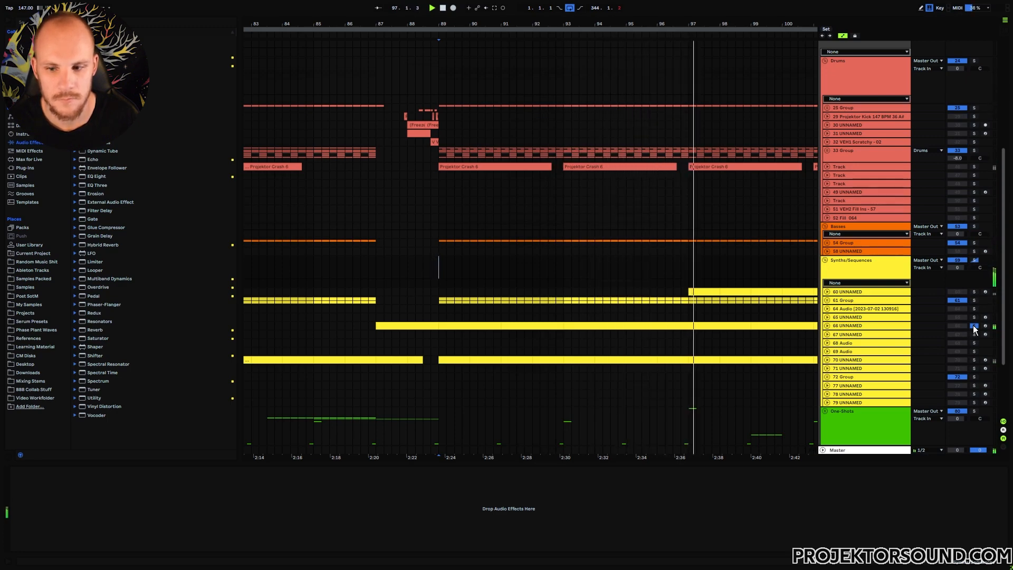
left_click(870, 328)
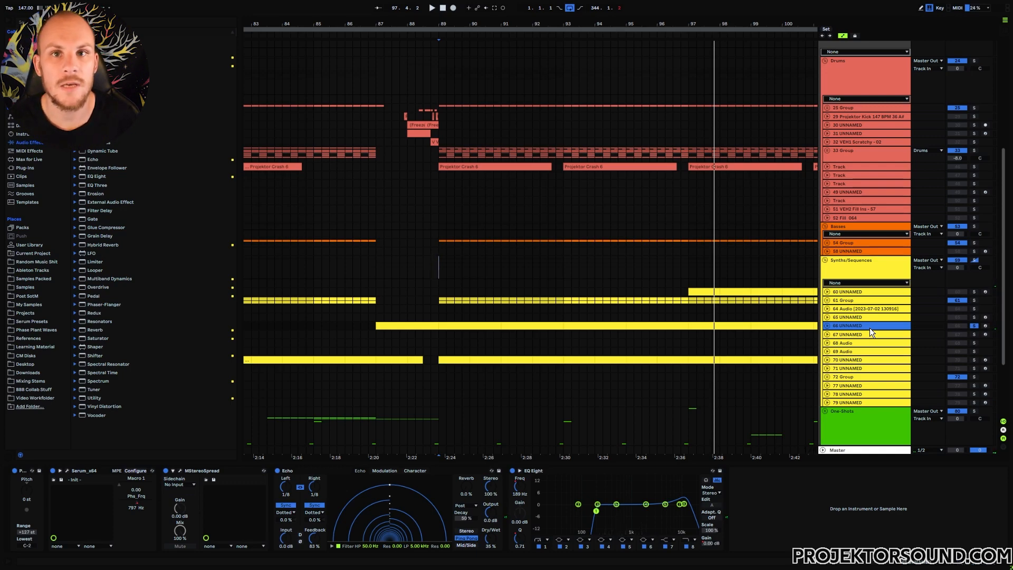
Mark bars 87 to 89 on track 66 and inspect its Serum Pha Frq automation across the whole clip.
left_click_drag(442, 113, 439, 312)
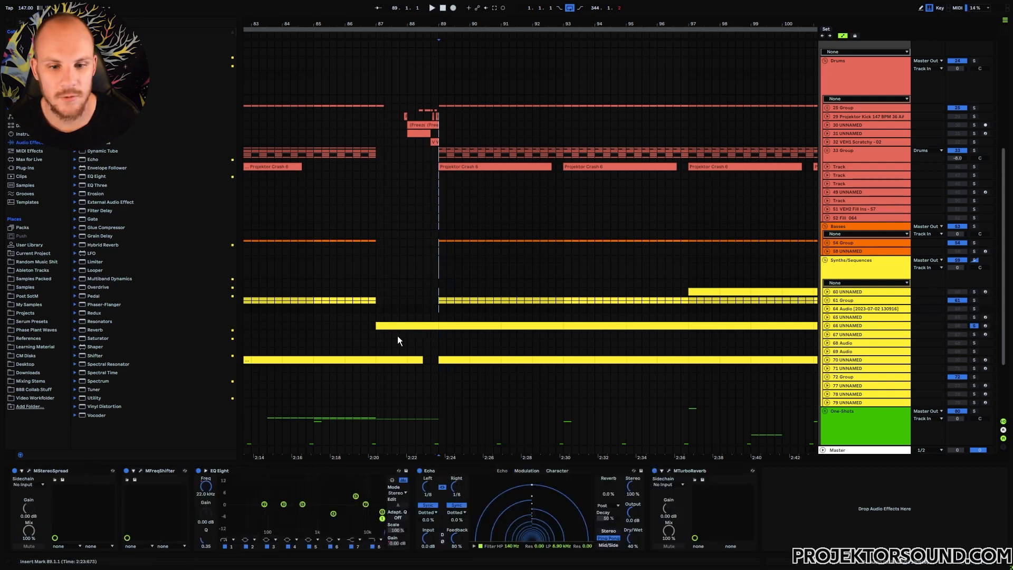
left_click_drag(375, 325, 436, 329)
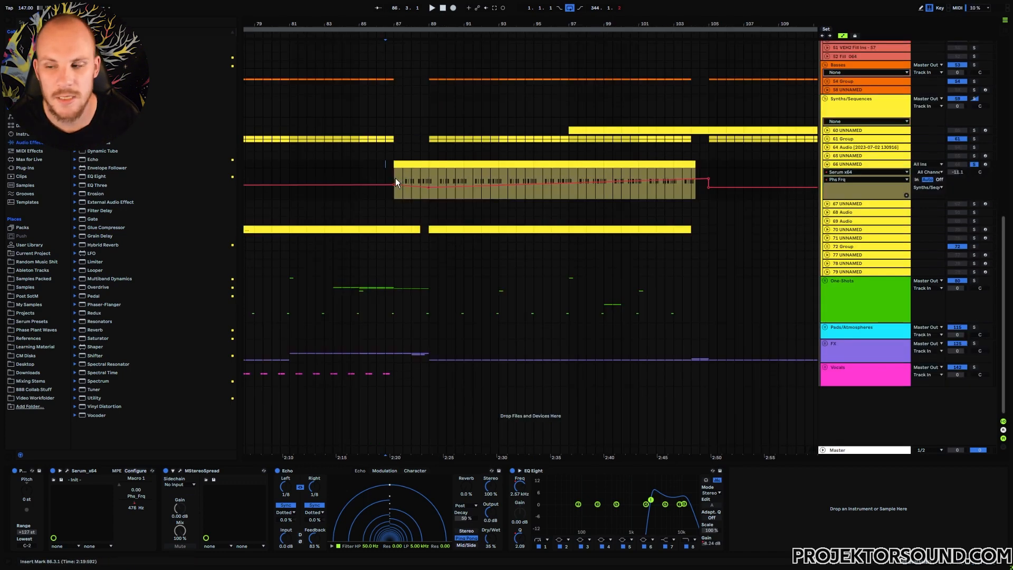
left_click_drag(396, 177, 697, 182)
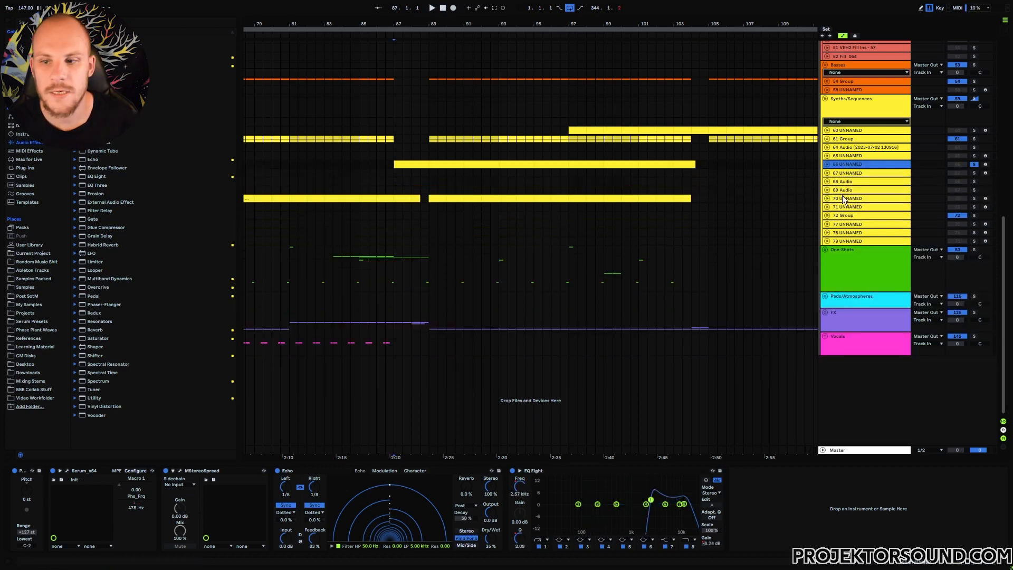
Solo track 70, select bars 85 to 87 above its clip, and play from bar 85.
left_click_drag(359, 189, 393, 189)
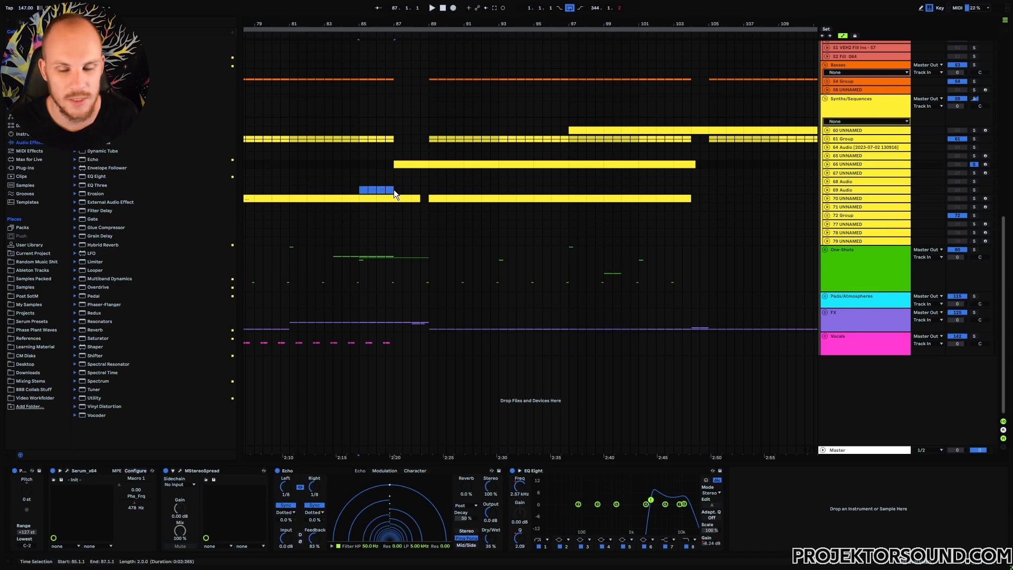
left_click(841, 198)
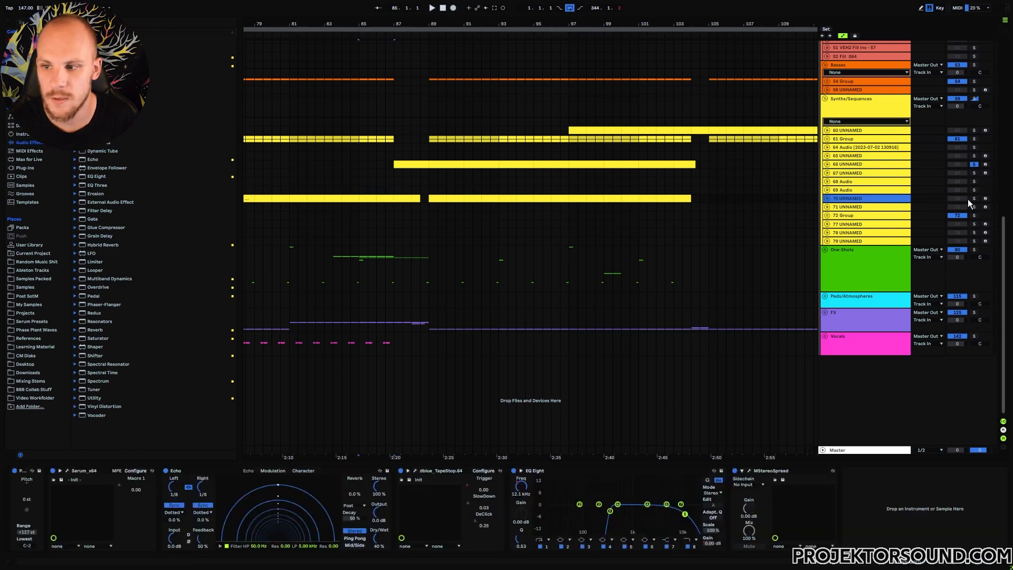
left_click_drag(393, 191, 359, 190)
left_click(360, 189)
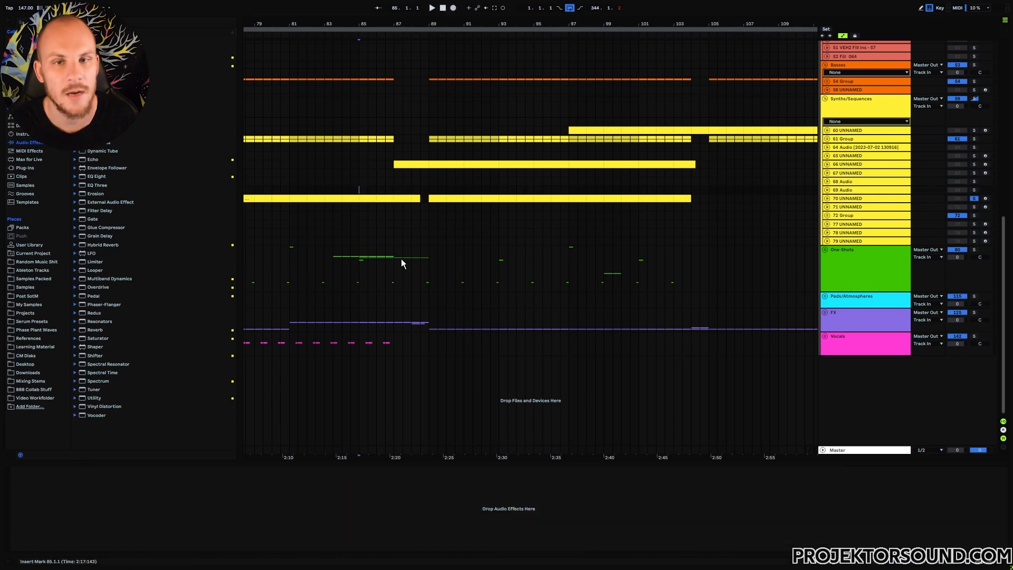
key("space")
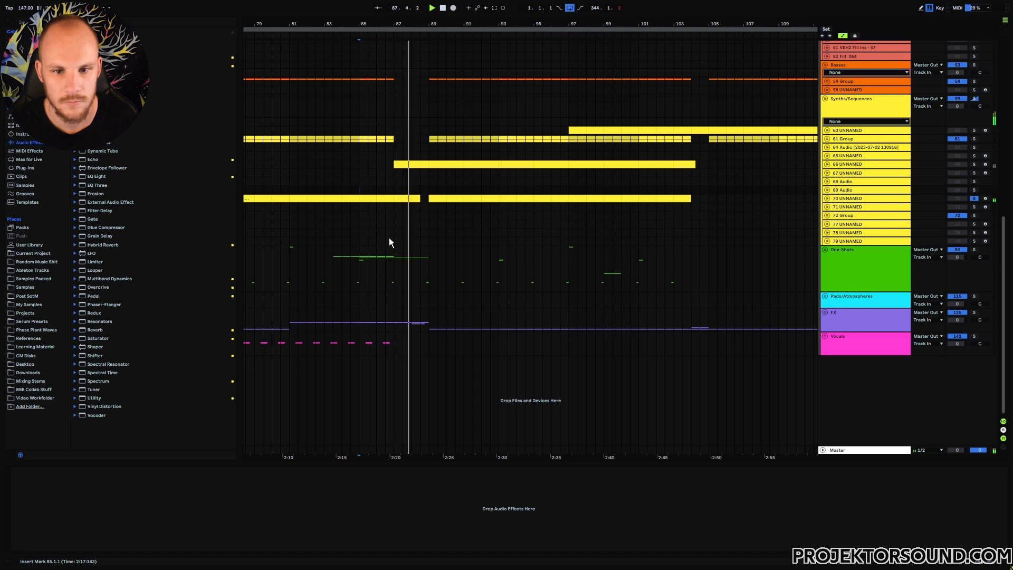
Solo track 66 together with track 70 and mark where both overlap from bar 87.
left_click(974, 165)
left_click(398, 174)
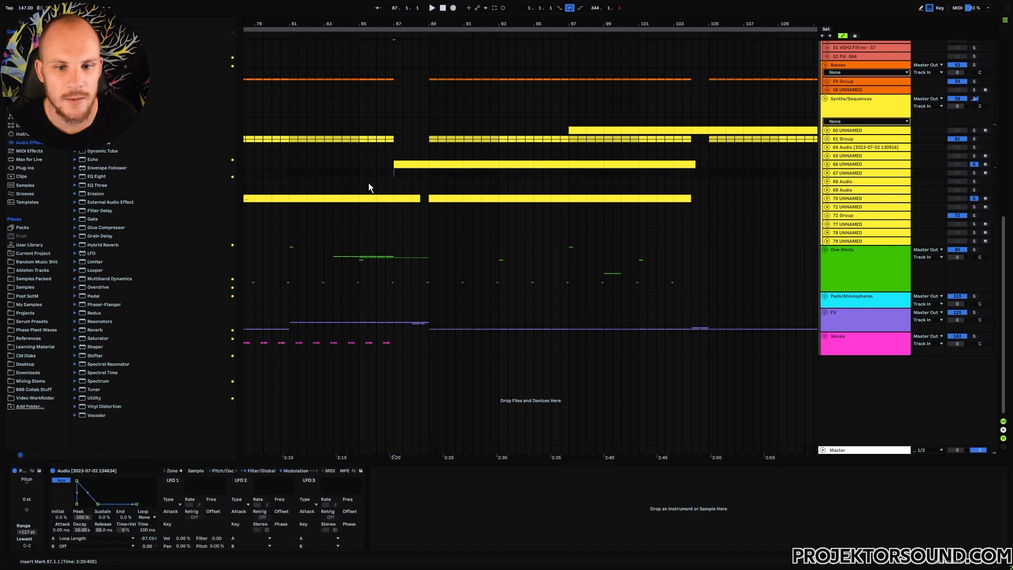
left_click_drag(394, 189, 420, 201)
left_click_drag(394, 164, 419, 187)
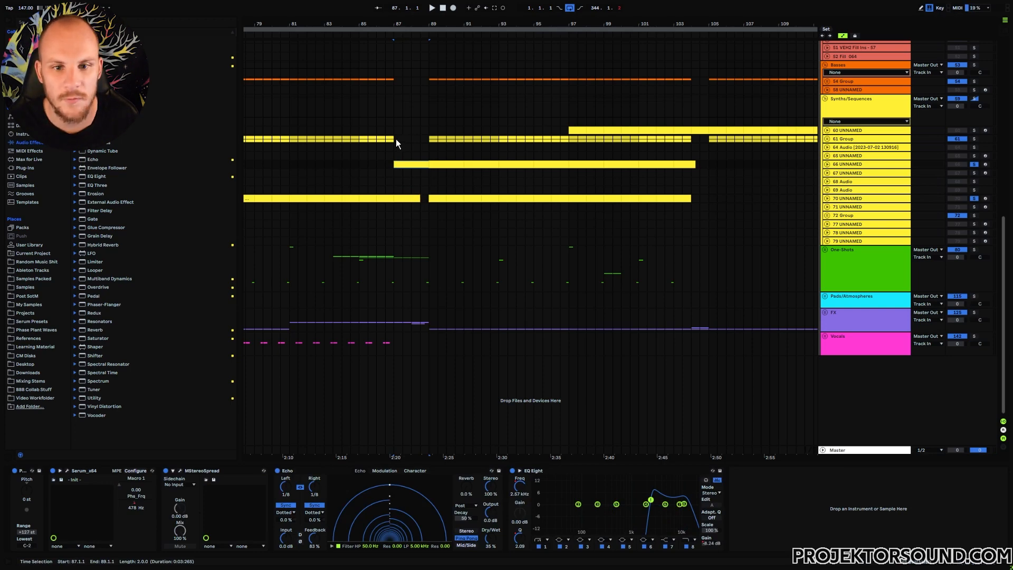
Select the gap on 61 Group from bar 87 to 89 and play the unsoloed arrangement from bar 85.
left_click_drag(397, 139, 428, 147)
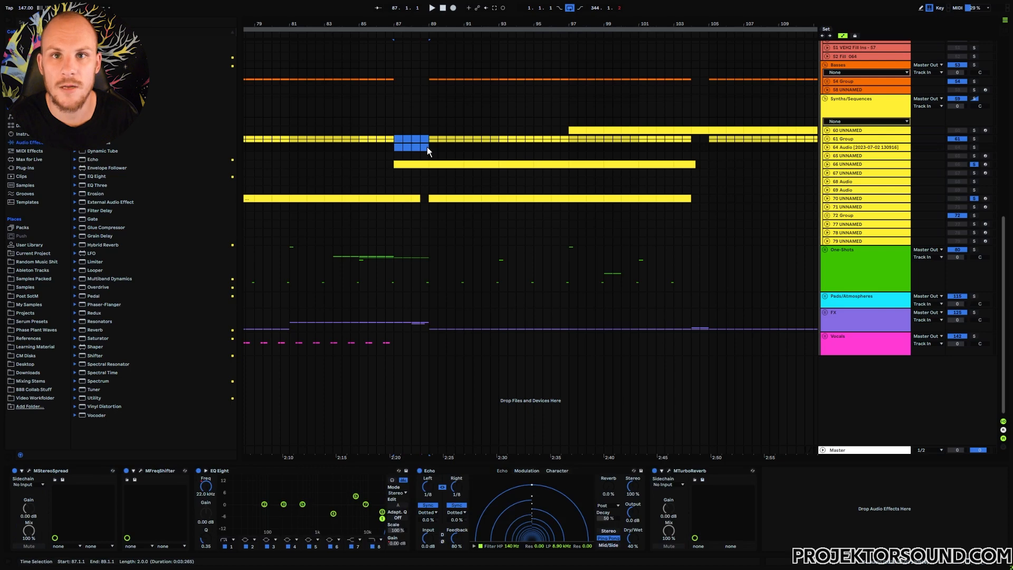
key("Delete")
left_click_drag(433, 191, 692, 201)
left_click(362, 164)
key("space")
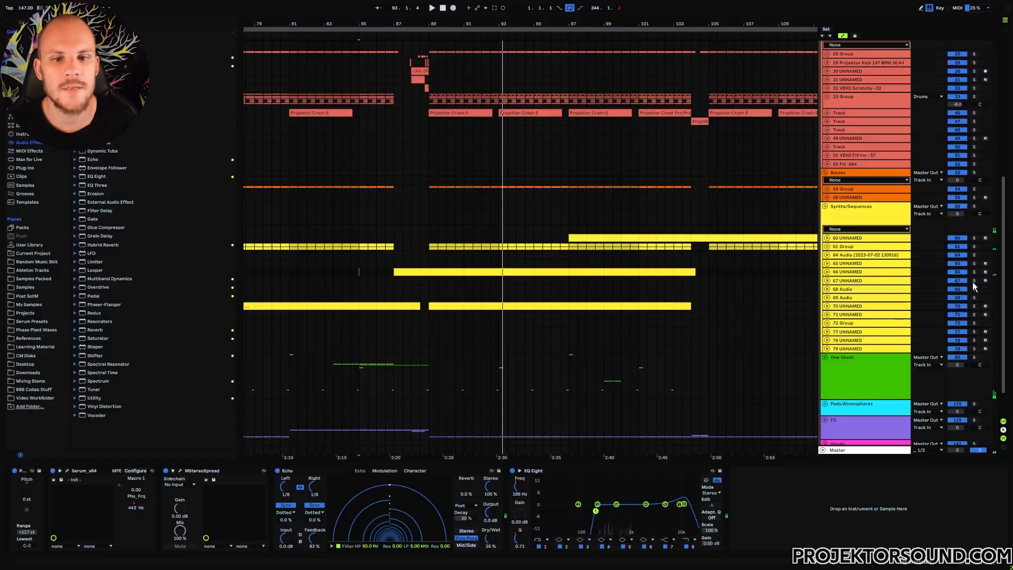
Select bars 87 to 89 across tracks 66 to 70 to examine the overlapping synths, and clear the selection.
scroll(438, 253, "up", 1)
scroll(438, 253, "up", 3)
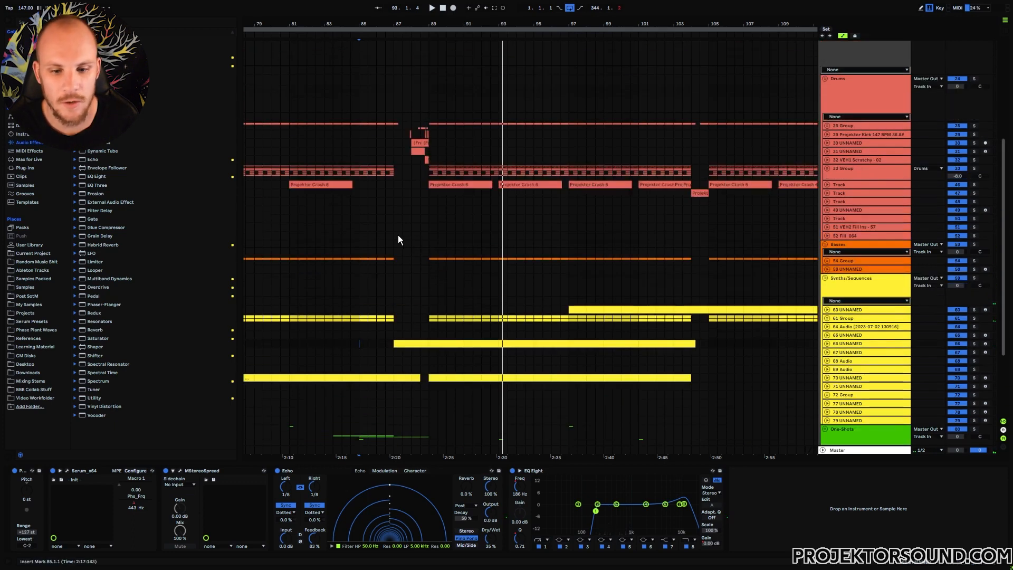
left_click_drag(394, 344, 428, 382)
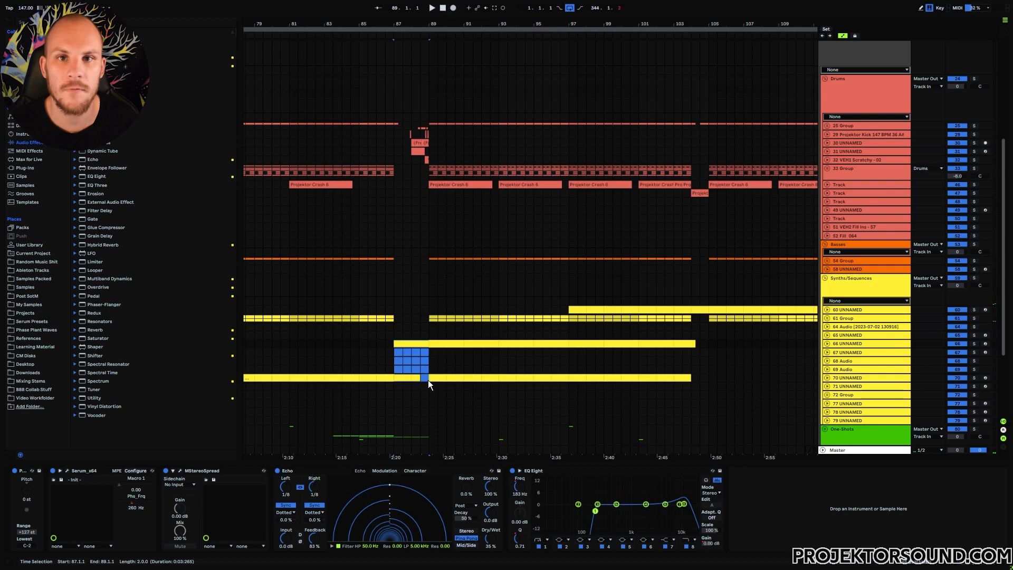
left_click(367, 353)
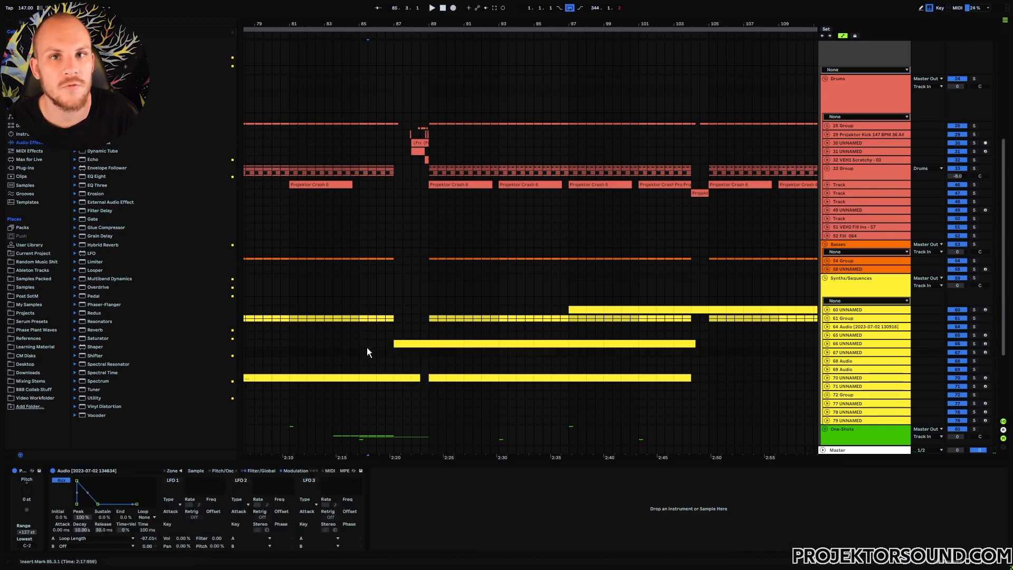
Select the last beat before bar 97 on the drum track 25 Group.
left_click_drag(559, 24, 500, 54)
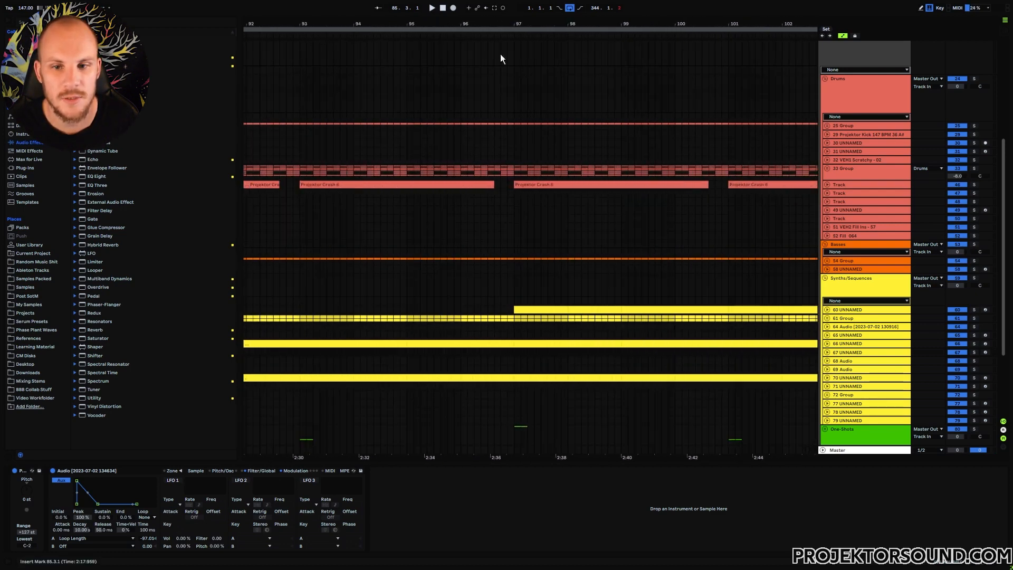
left_click_drag(501, 126, 514, 126)
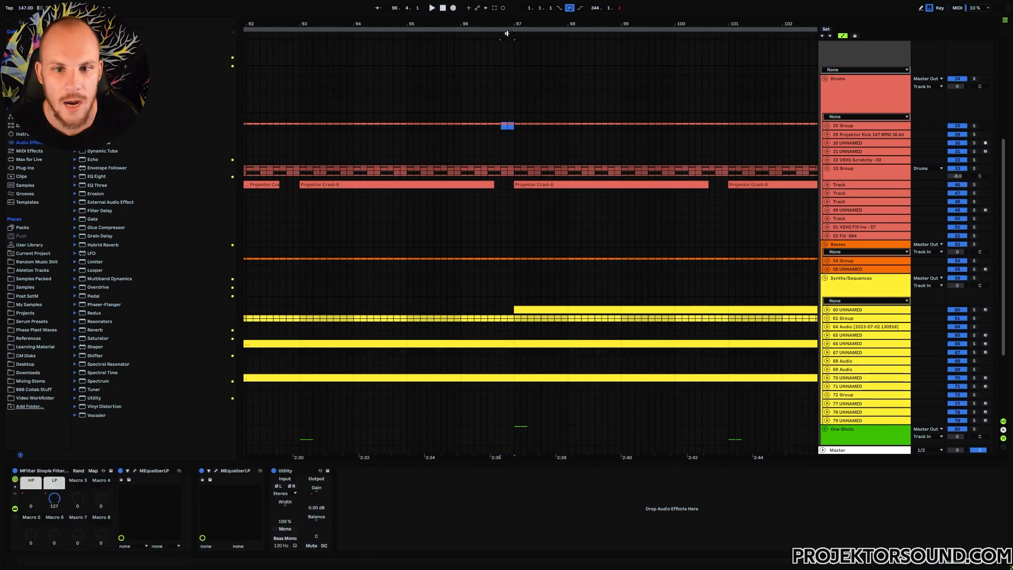
left_click_drag(515, 28, 620, 15)
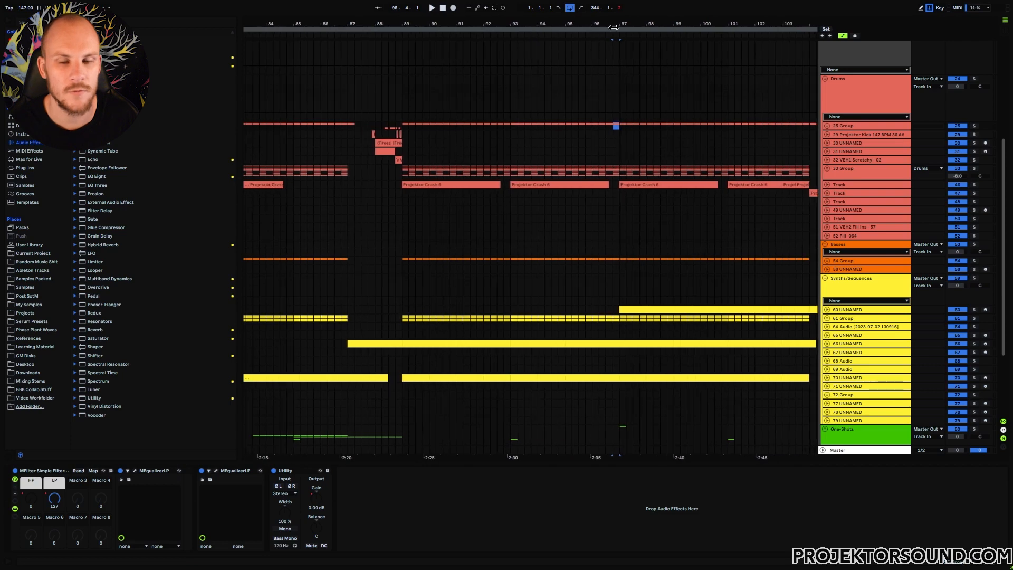
Examine the break between bars 87 and 89 on the drum track 25 Group and the bass track 54 Group.
left_click(351, 126)
scroll(376, 157, "up", 2)
left_click_drag(375, 157, 420, 147)
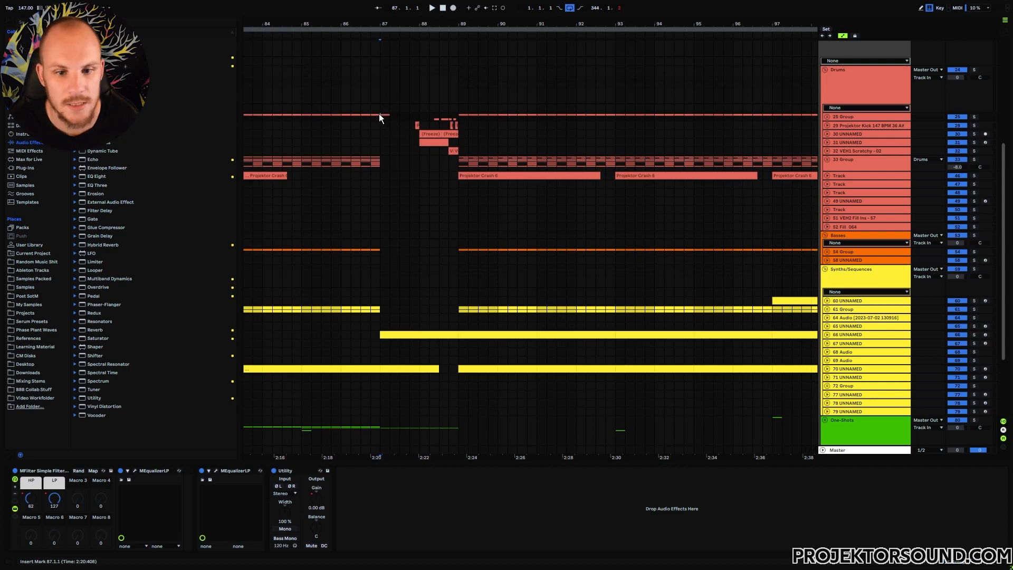
left_click_drag(380, 115, 457, 116)
left_click_drag(383, 251, 449, 253)
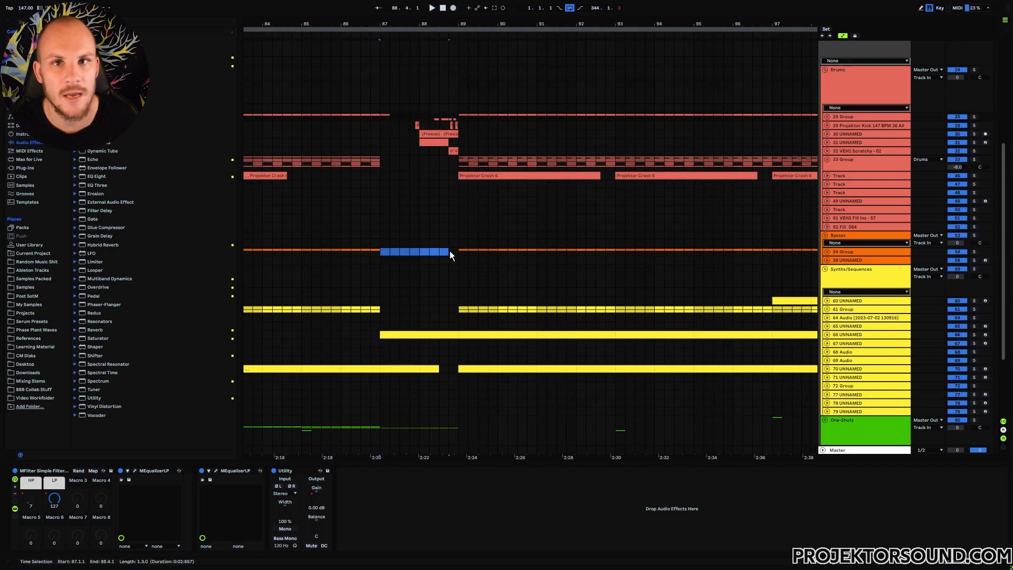
left_click(437, 259)
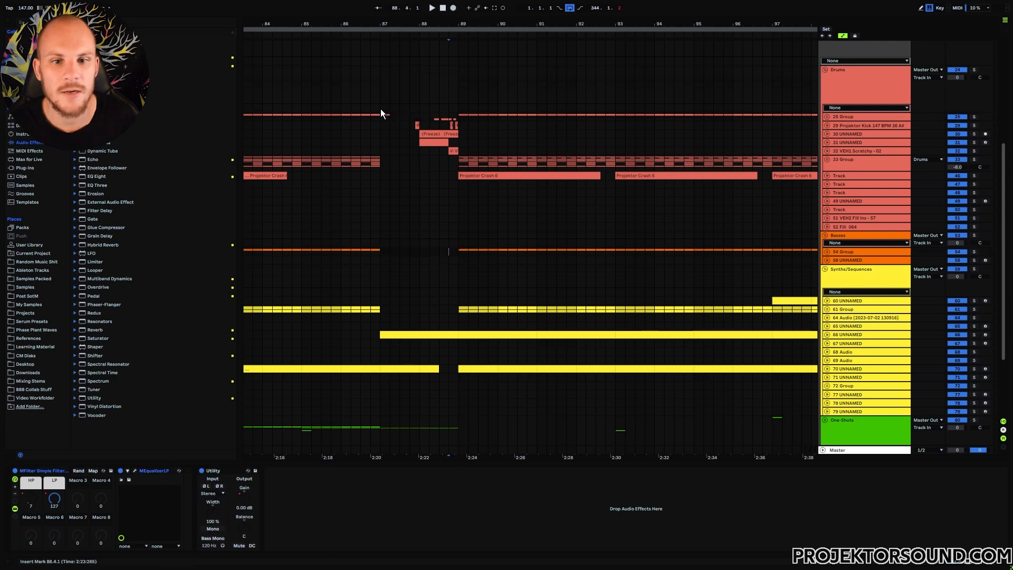
left_click_drag(381, 115, 458, 116)
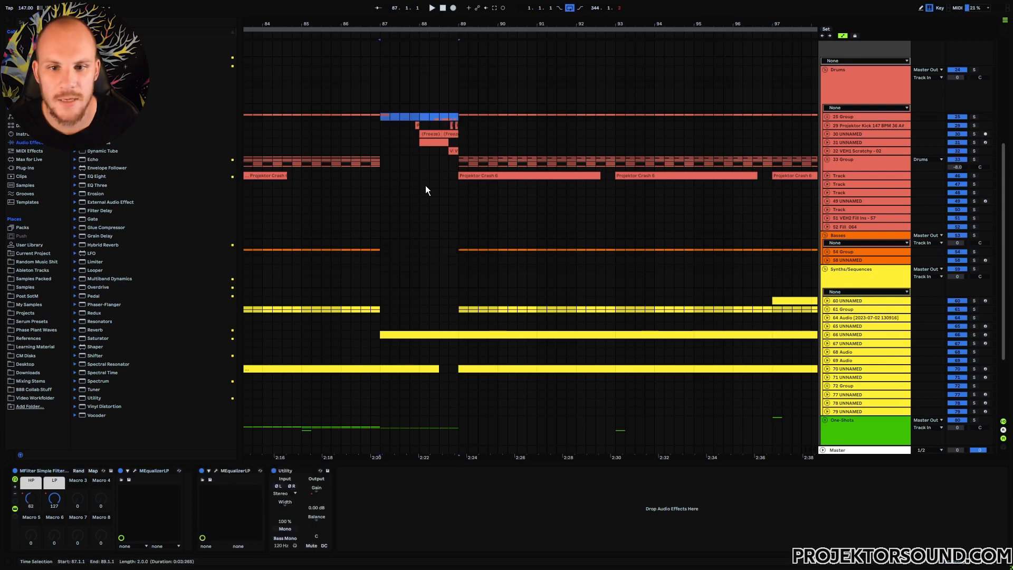
left_click(386, 249)
left_click(459, 250)
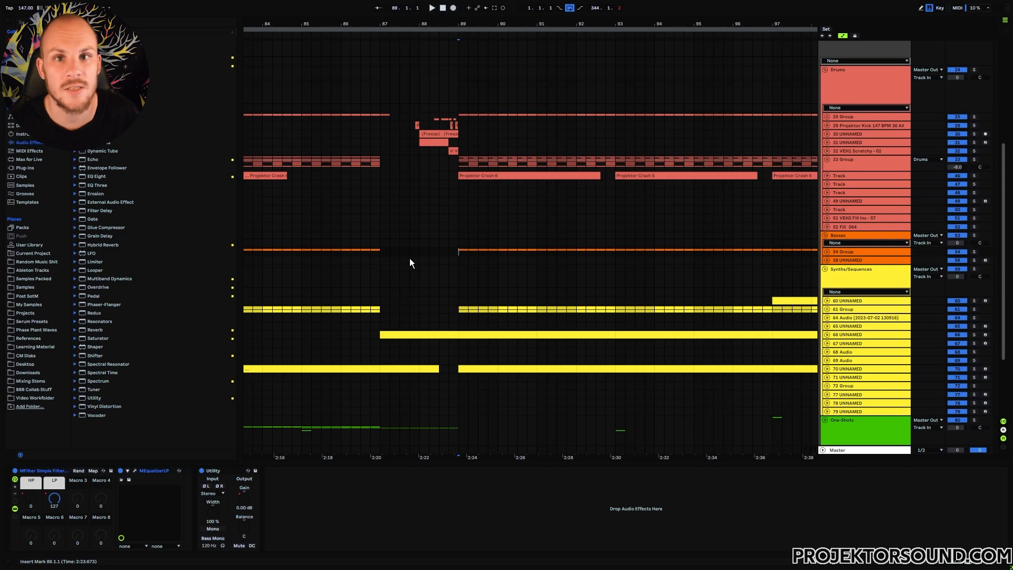
Solo the Drums group and play the drum fill from beat 87.4.
scroll(412, 317, "down", 4)
scroll(401, 332, "up", 3)
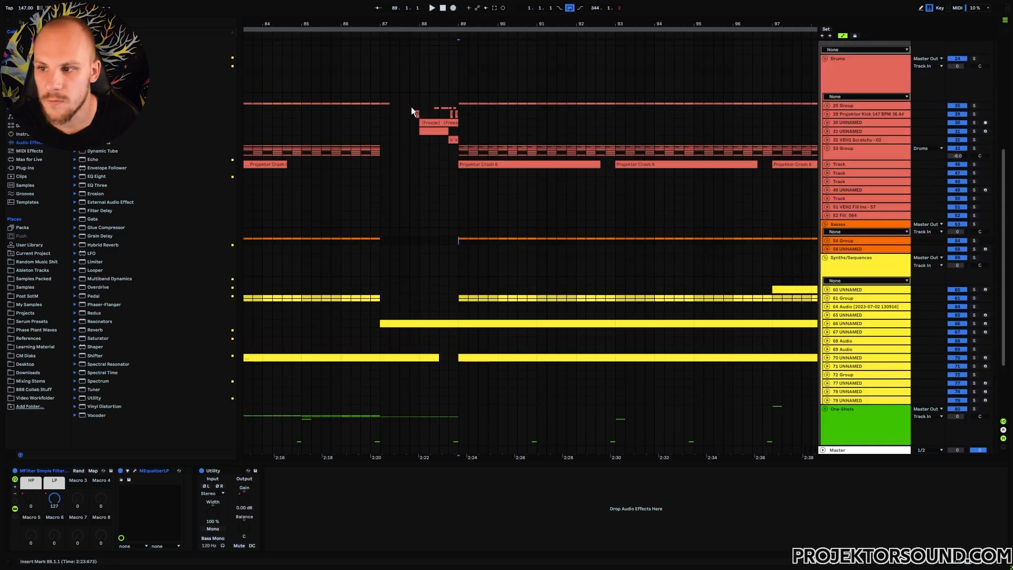
left_click(974, 59)
left_click(409, 172)
key("space")
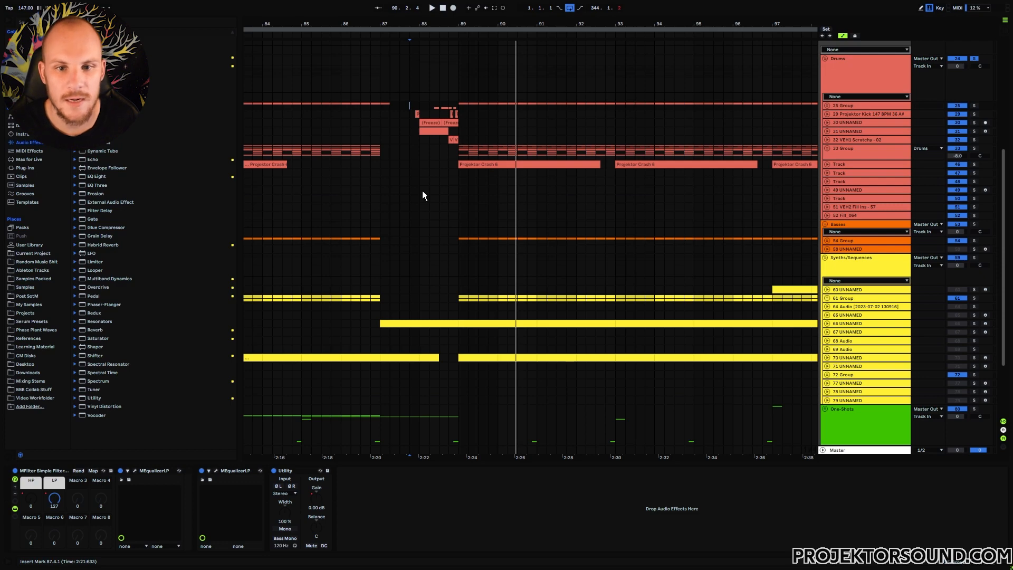
Select bars 87 to 89 from the drum tracks down to the synth tracks and place the marker at bar 89.
left_click(380, 105)
left_click_drag(416, 143, 458, 310)
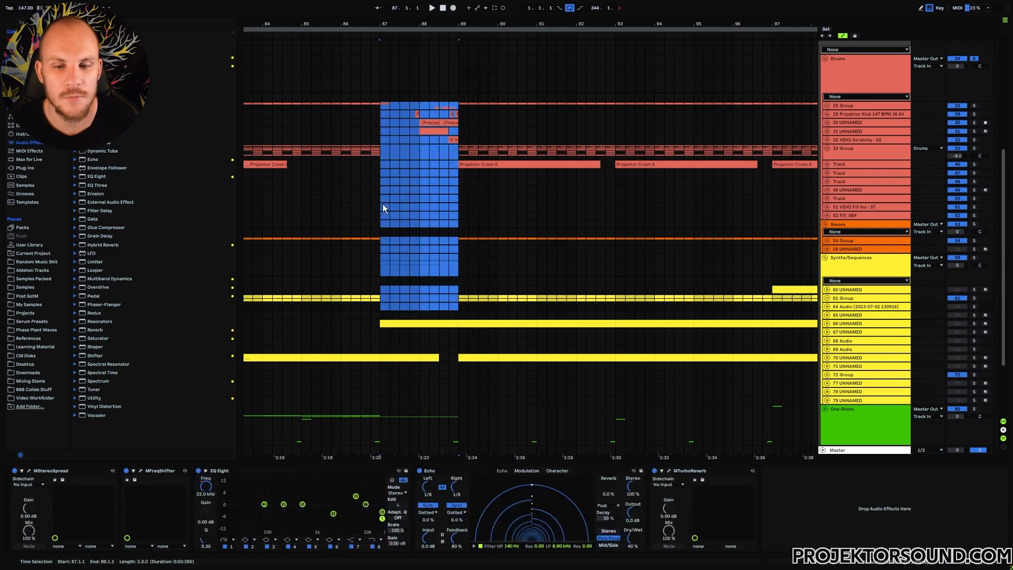
left_click(418, 114)
left_click(460, 147)
left_click_drag(464, 99, 439, 317)
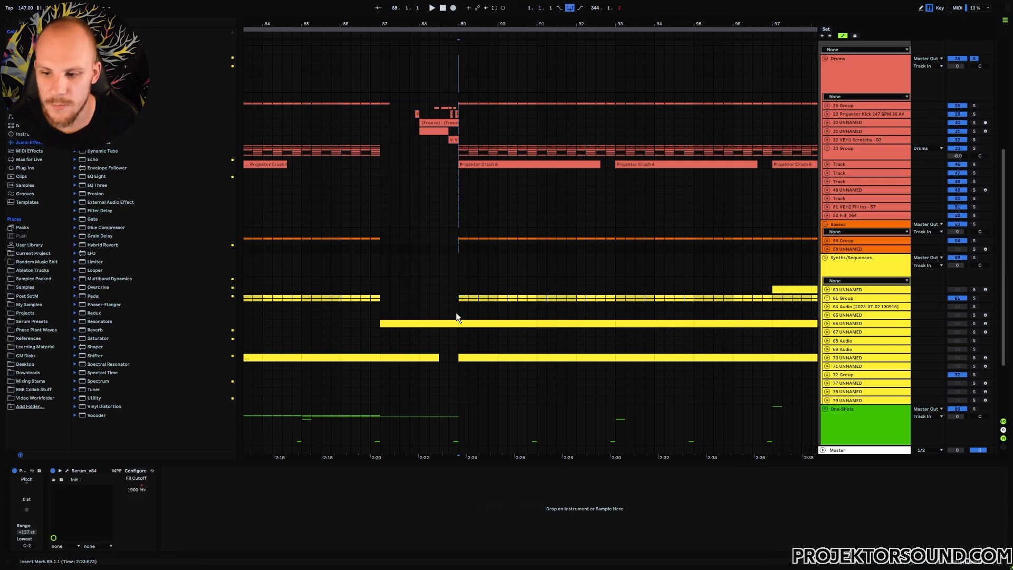
Unfold the FX group and show the devices of track 136.
scroll(457, 312, "down", 3)
left_click(825, 382)
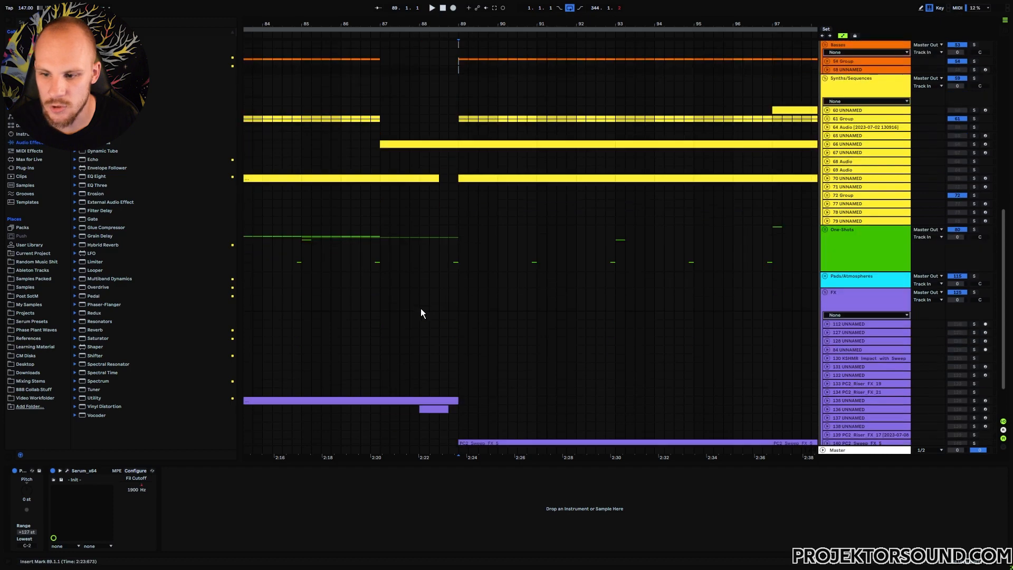
scroll(425, 311, "down", 5)
left_click(832, 359)
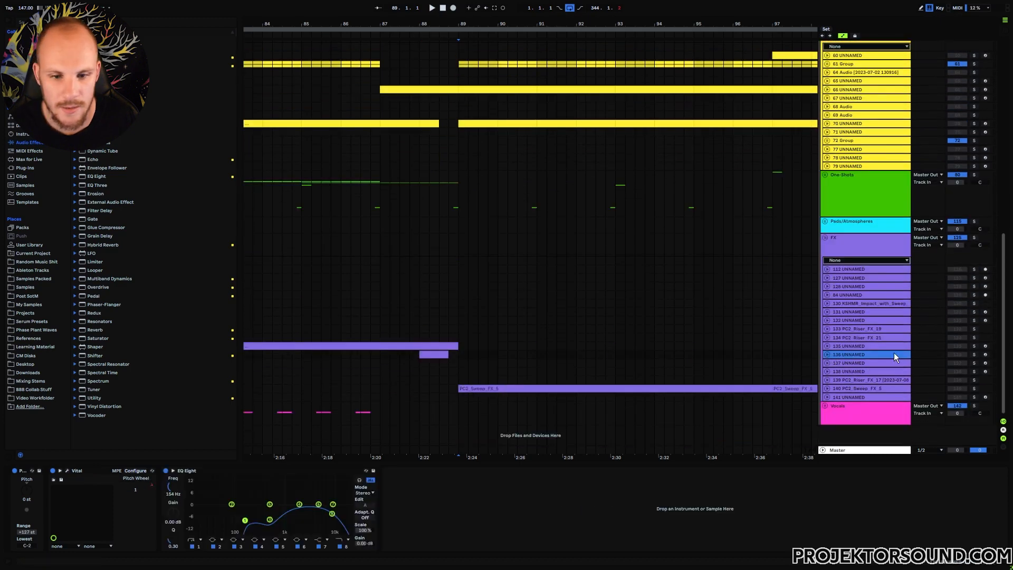
Solo the FX track 136 and play its clip from bar 88.
left_click(974, 354)
left_click(425, 355)
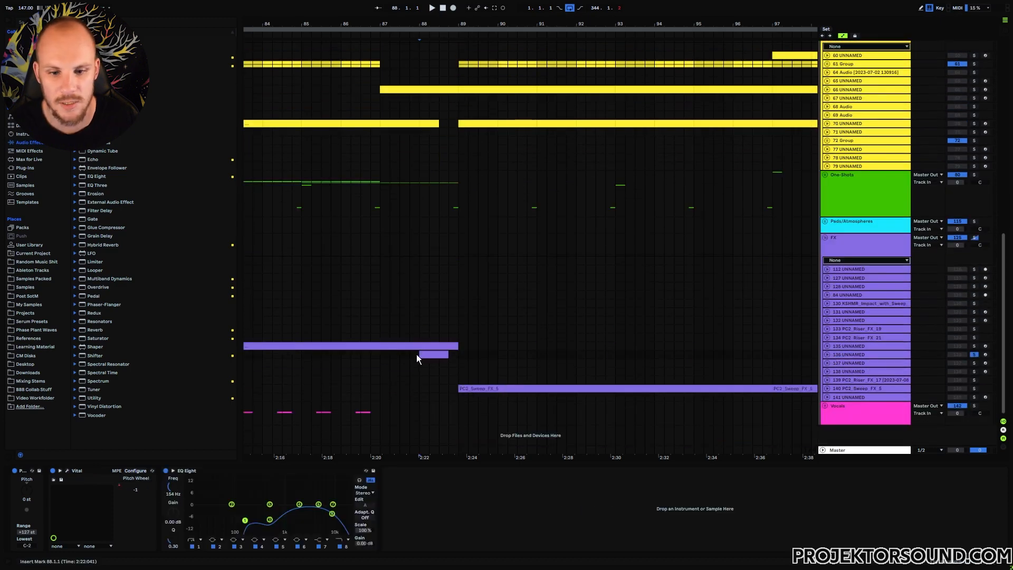
key("space")
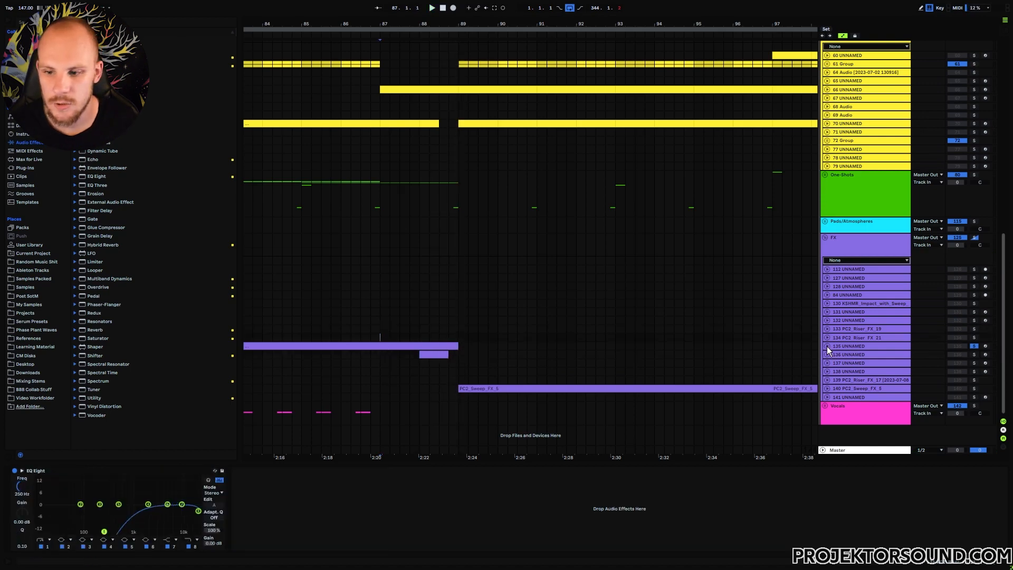
Unfold the soloed FX track 135 to show its Serum MasterVol automation and play it from bar 85.
left_click(827, 346)
left_click(374, 353)
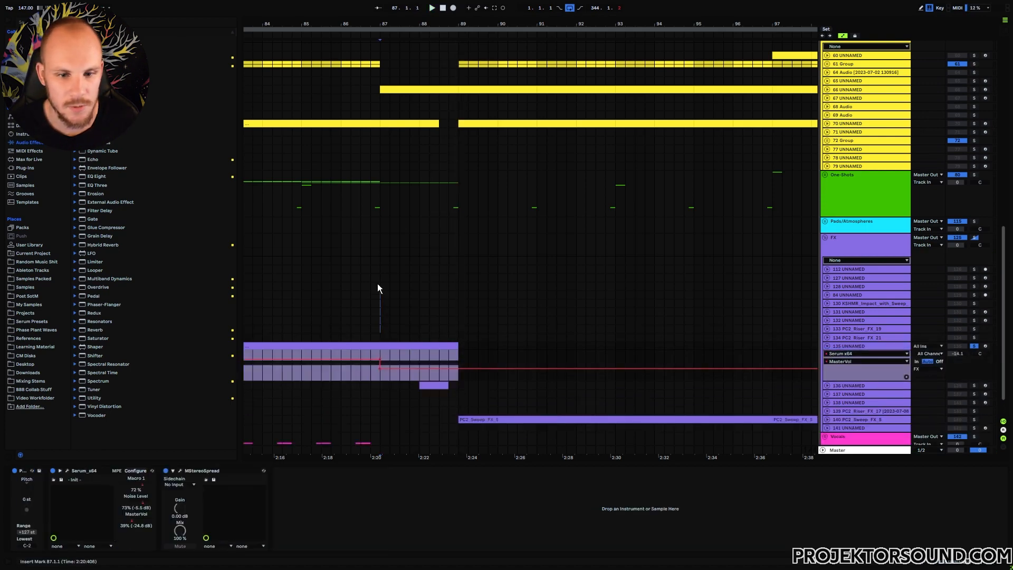
left_click_drag(378, 284, 378, 214)
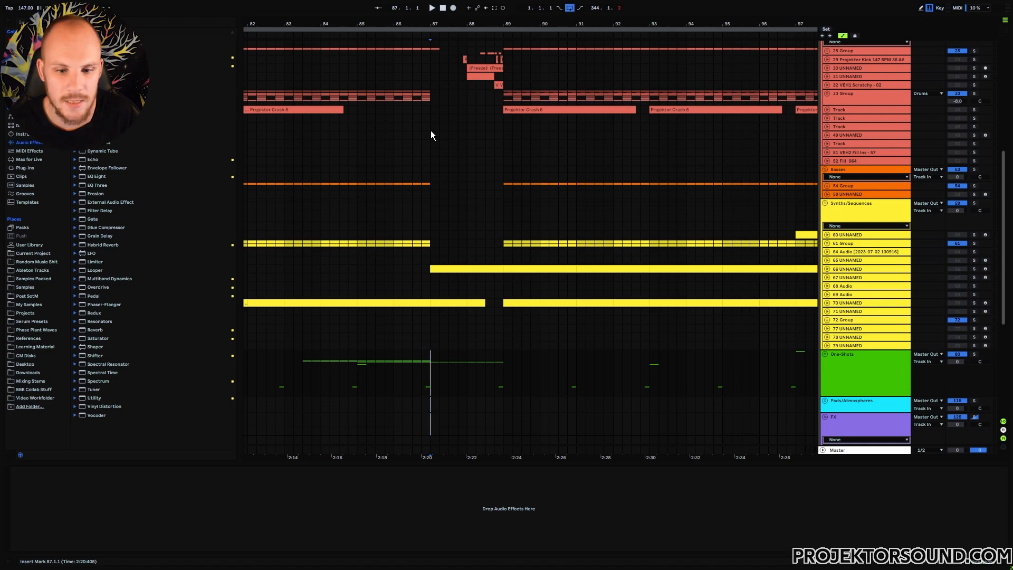
scroll(416, 264, "down", 6)
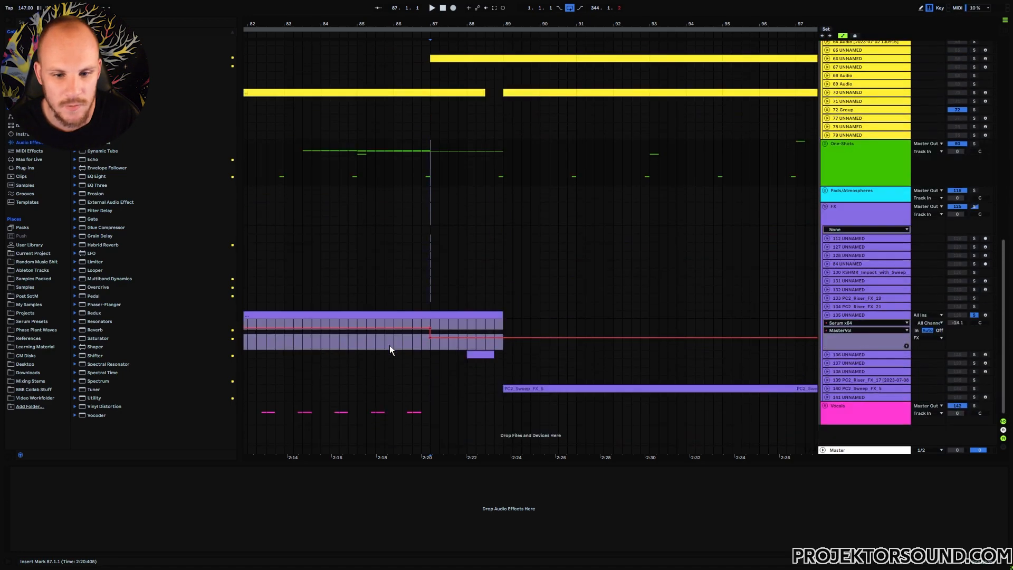
left_click(362, 343)
key("space")
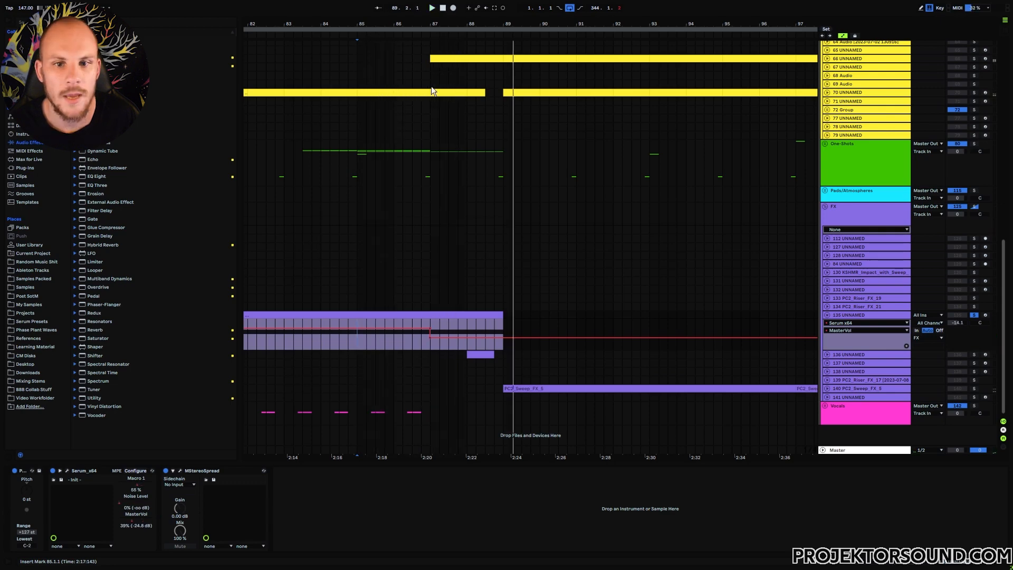
Mark the break from bar 87, then solo the one-shot track 90 and play its frozen clip from bar 85.2.
left_click_drag(429, 100, 492, 327)
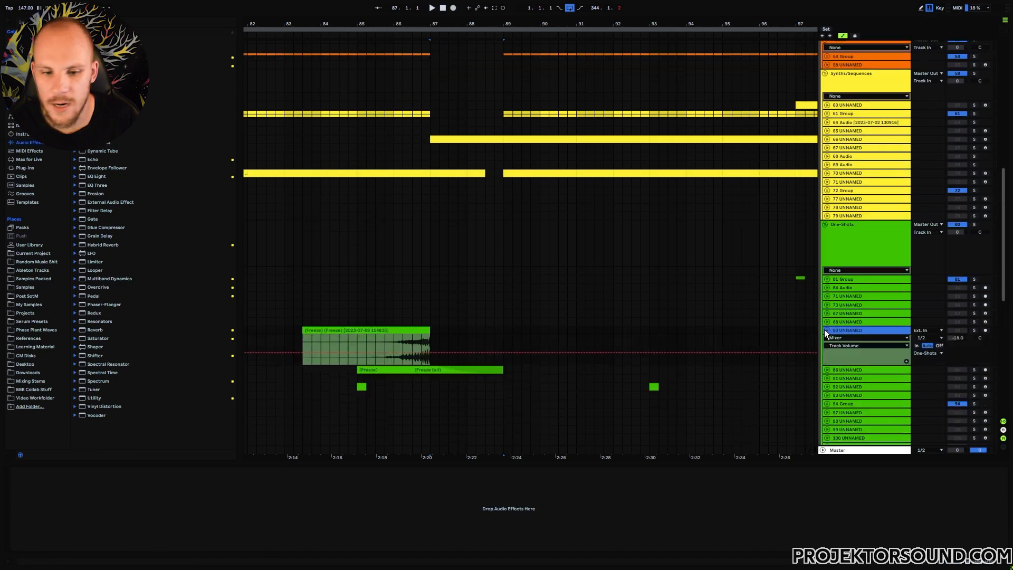
left_click(854, 330)
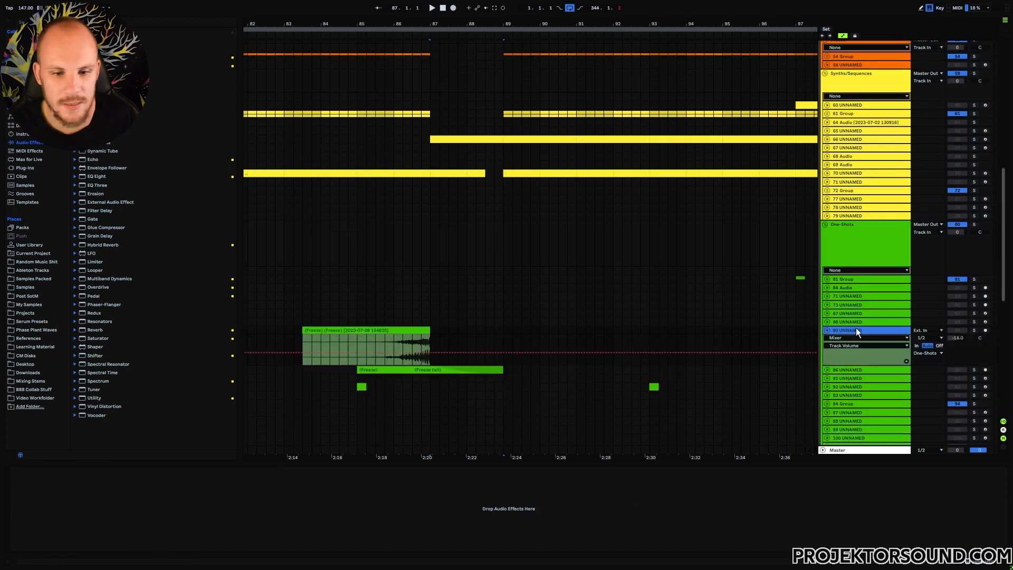
left_click(975, 330)
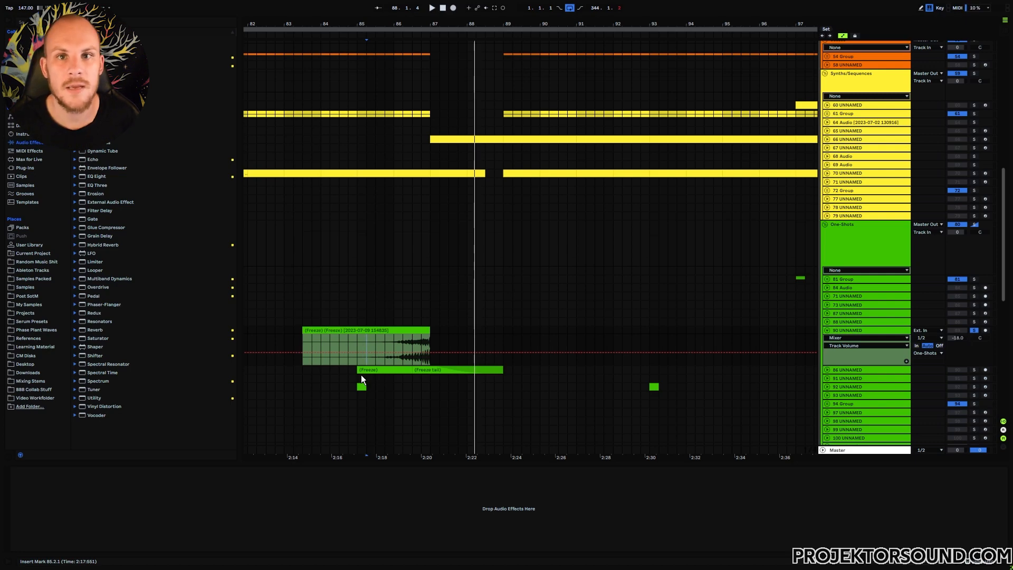
scroll(409, 228, "down", 3)
scroll(409, 227, "up", 5)
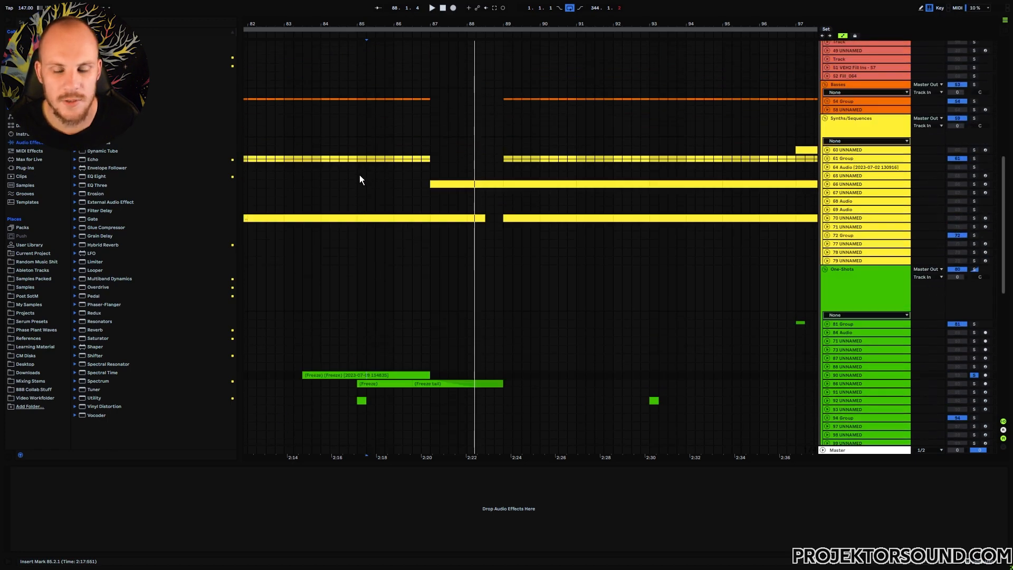
Mark out the transition's parts: bars 85 to 87 on track 64, the synths from bar 87, and the drum fill in bars 88 to 89.
left_click_drag(359, 166, 429, 167)
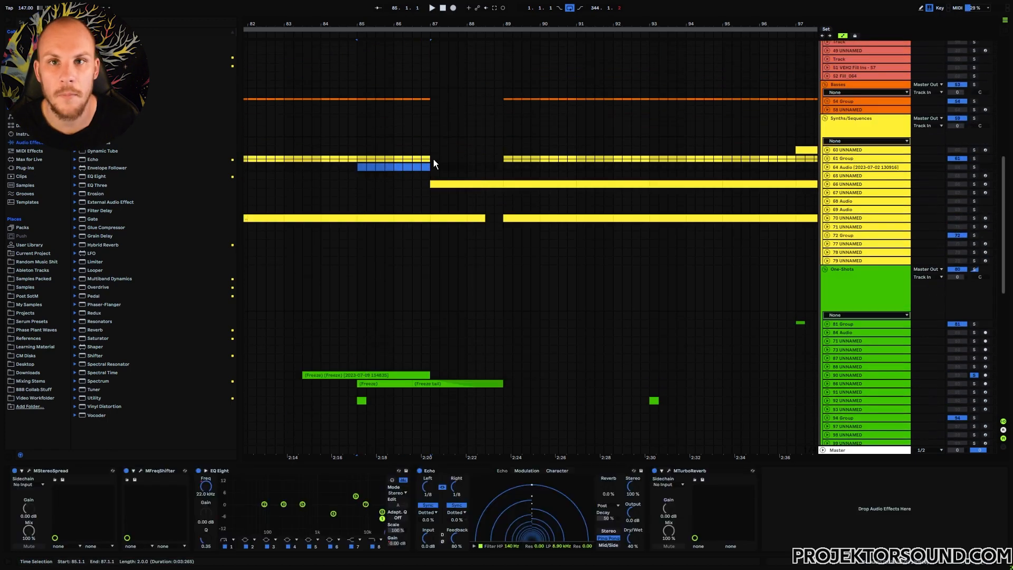
left_click(433, 184)
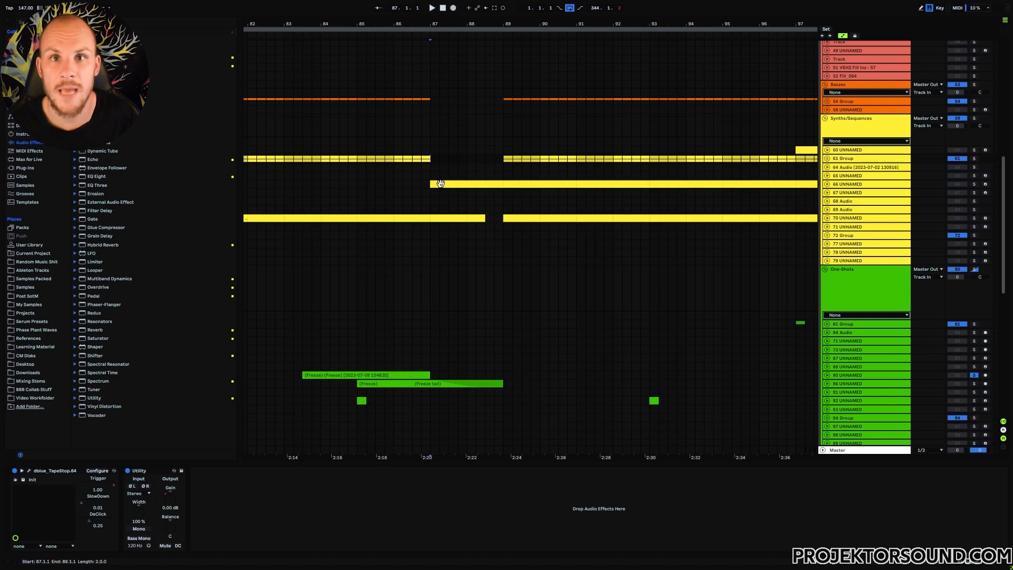
left_click(434, 156)
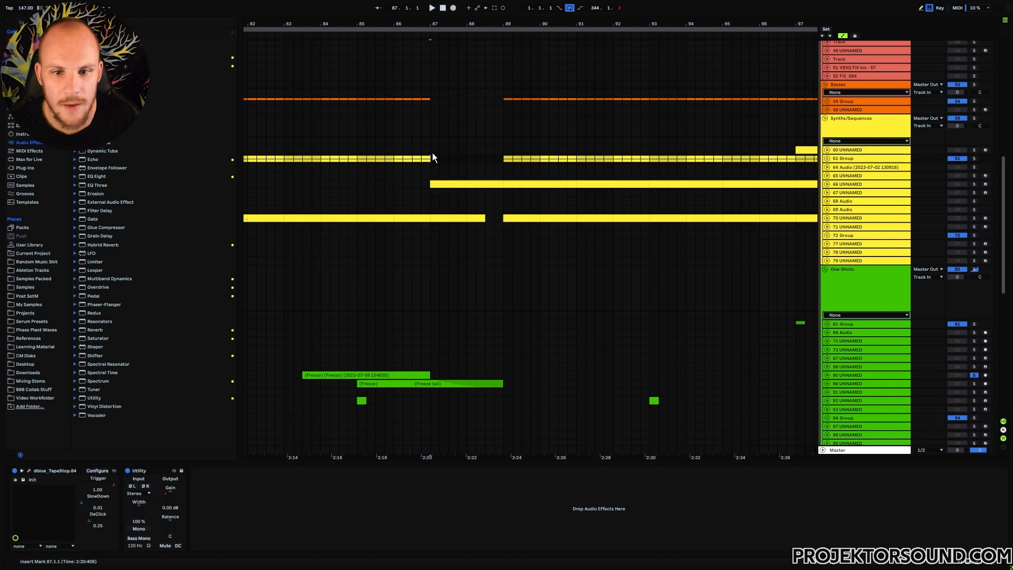
left_click_drag(430, 159, 465, 227)
scroll(463, 254, "up", 6)
left_click_drag(467, 112, 505, 165)
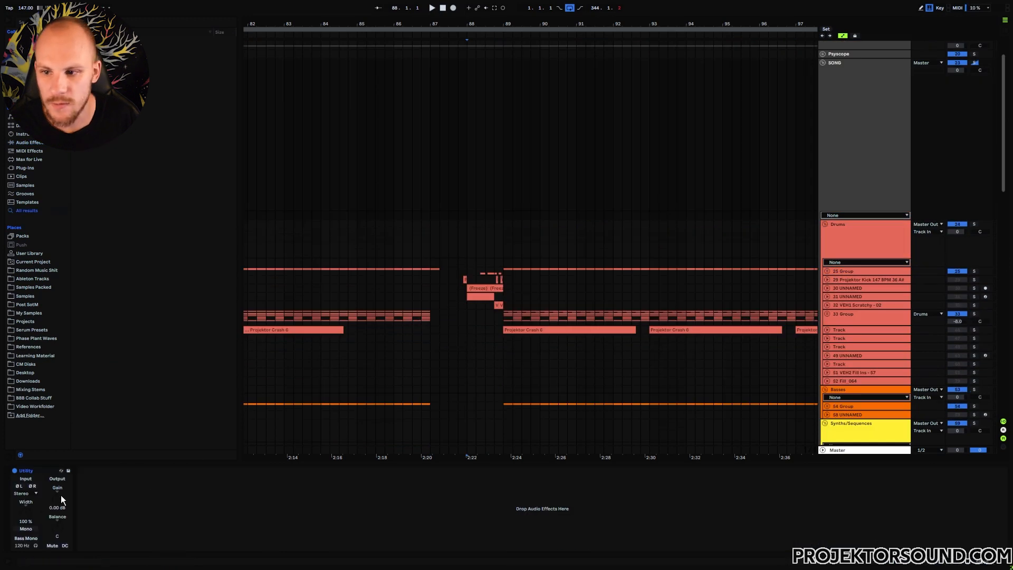
Disable the SONG group's Utility and automate its Gain with a dip to -3.90 dB at bar 88 between points at bars 87 and 89.
left_click(61, 496)
left_click_drag(838, 219, 835, 345)
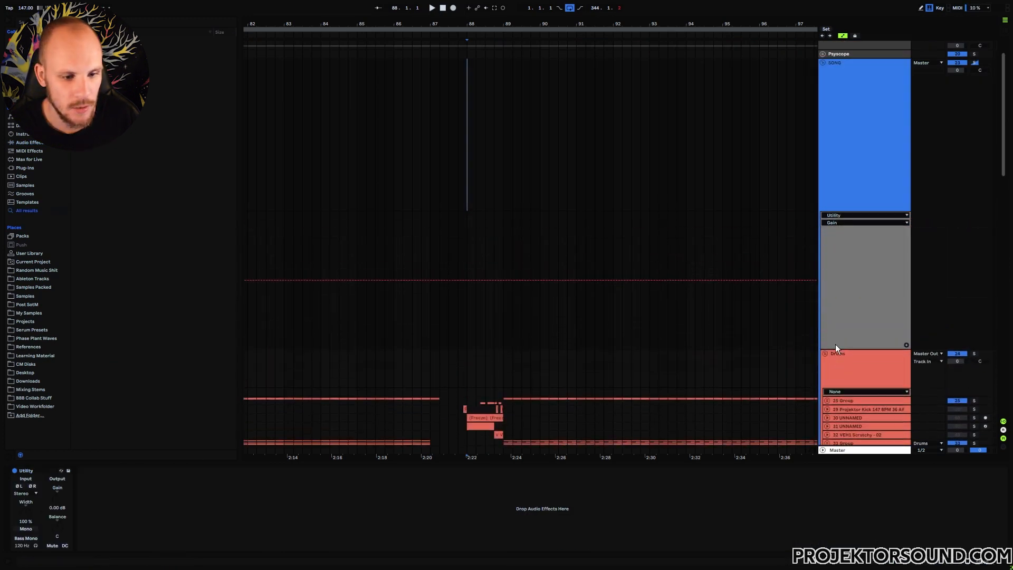
left_click(15, 471)
left_click(60, 497)
left_click(429, 281)
left_click(505, 280)
left_click(466, 287)
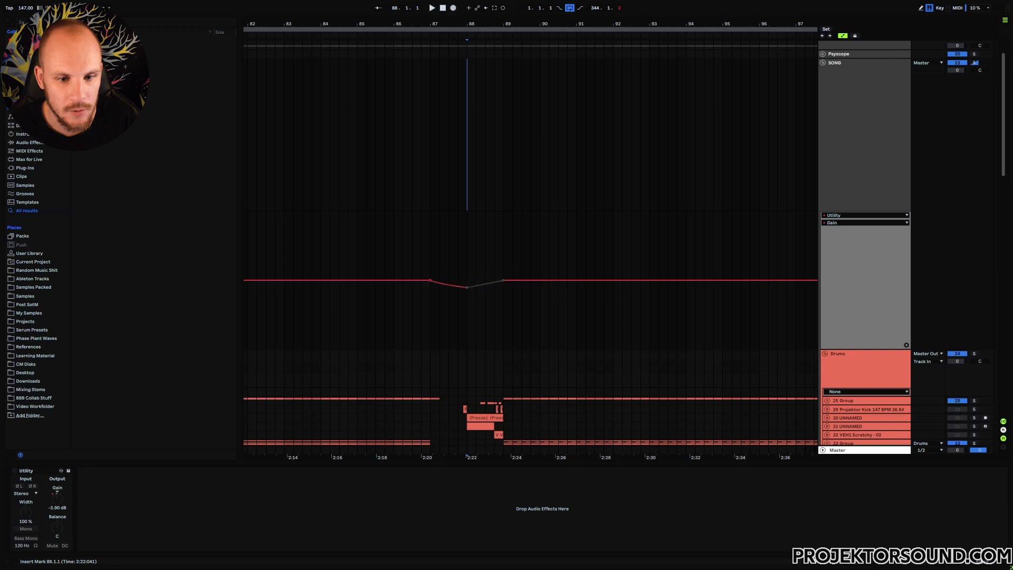
Lower the SONG group's Gain automation to -11.0 dB at bar 83 and curve it upwards to bar 87.
mouse_move(283, 280)
left_mouse_down()
mouse_move(285, 300)
mouse_move(329, 309)
left_mouse_up()
left_click(312, 315)
left_click_drag(285, 276, 429, 276)
scroll(425, 253, "down", 2)
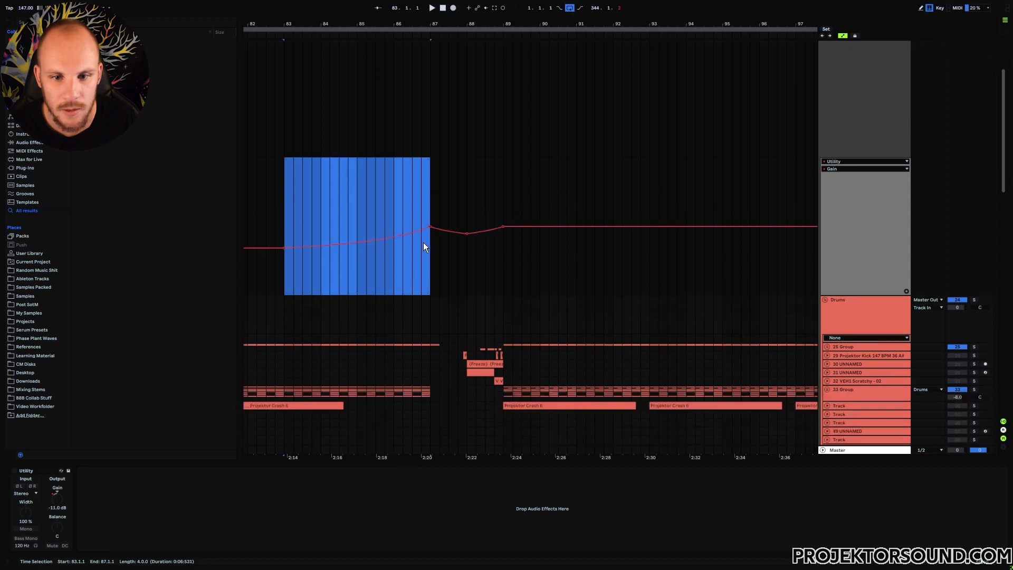
Examine the Gain automation dip between bars 87 and 89 and select its rise from bar 88 to 89.
left_click(430, 264)
left_click_drag(431, 248, 471, 272)
left_click(469, 255)
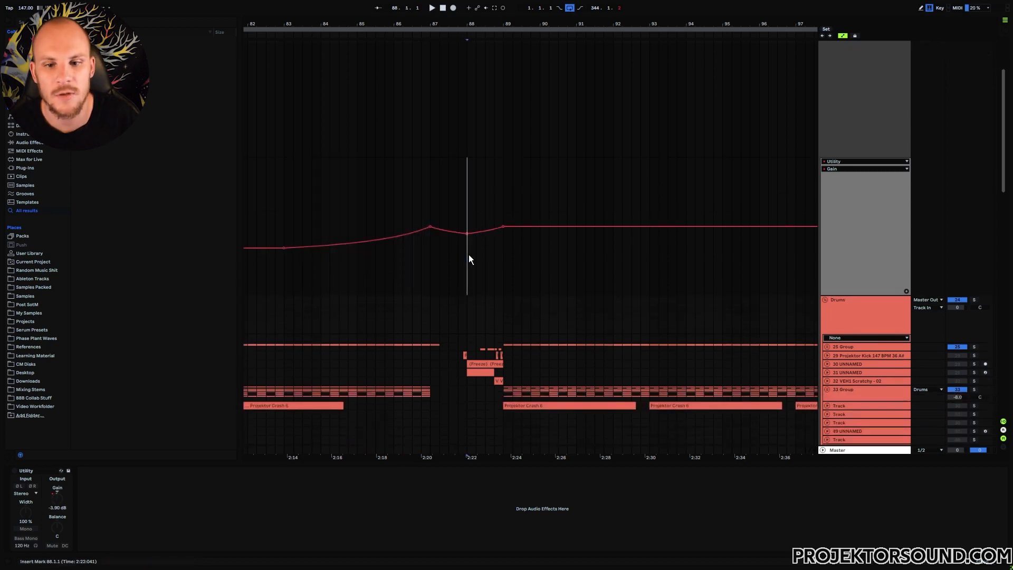
left_click_drag(437, 255, 500, 261)
left_click(465, 259)
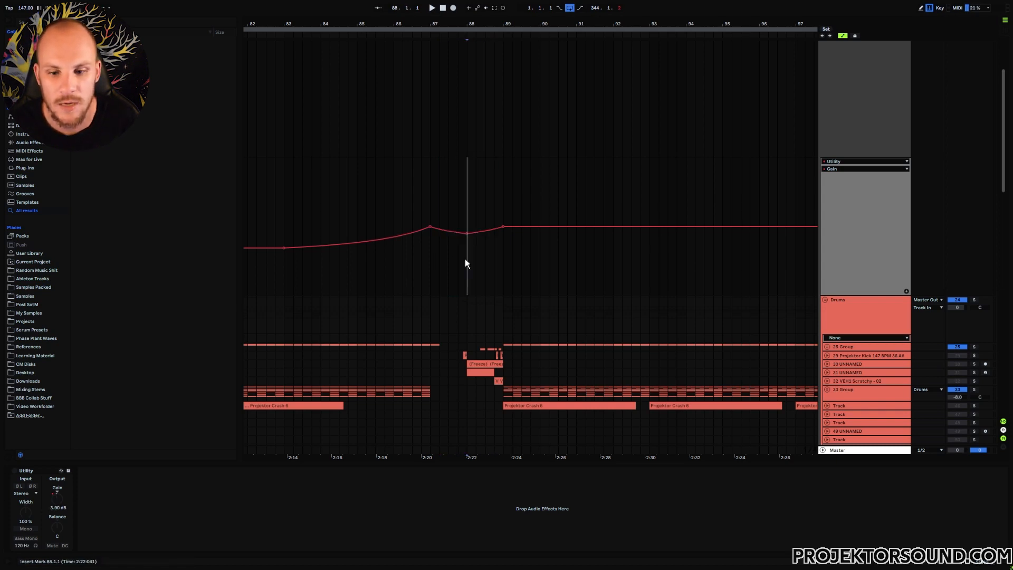
left_click_drag(465, 259, 503, 265)
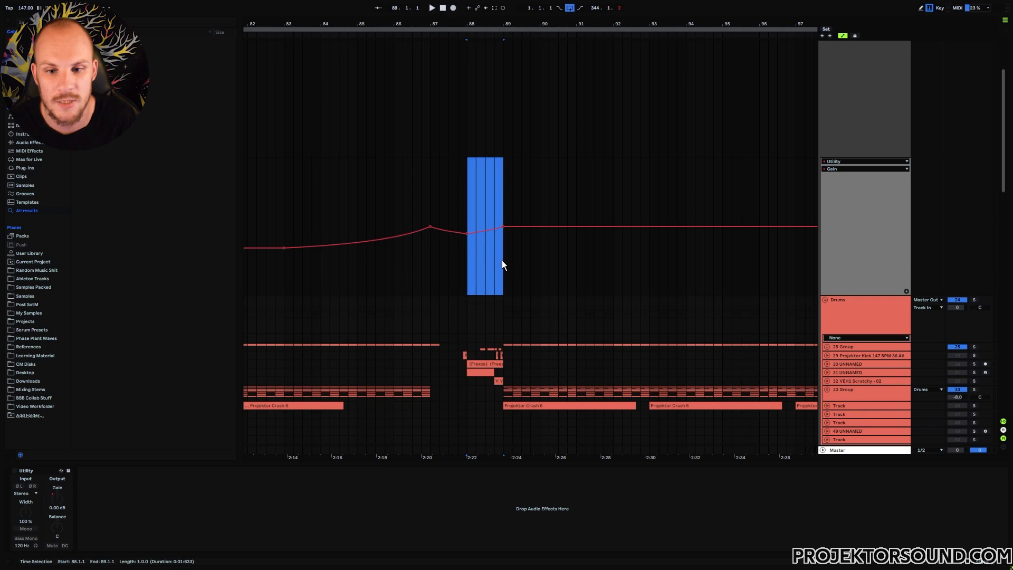
Fold the SONG group and select its bars 87 to 89.
key("u")
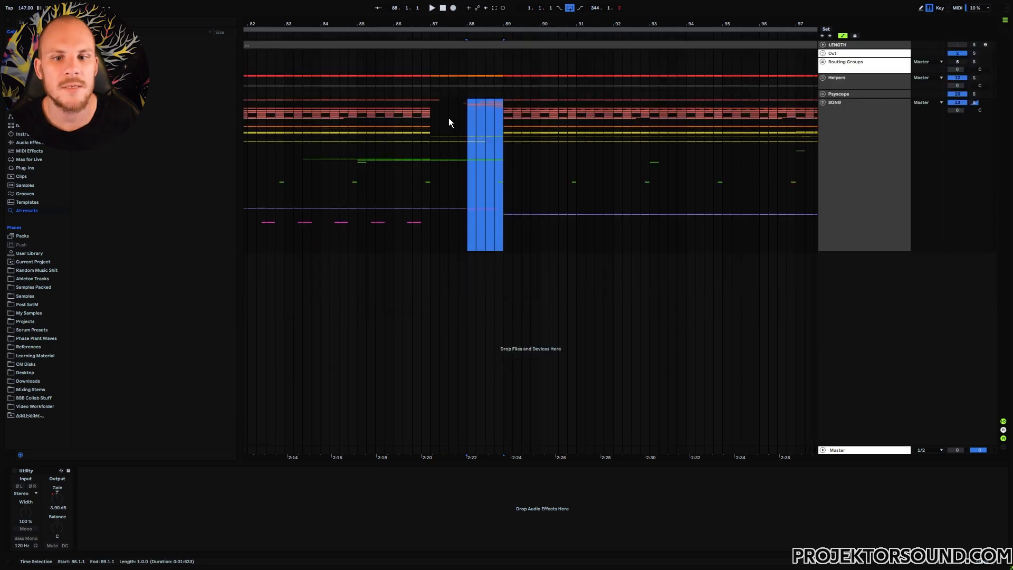
left_click(434, 110)
left_click_drag(430, 107, 504, 116)
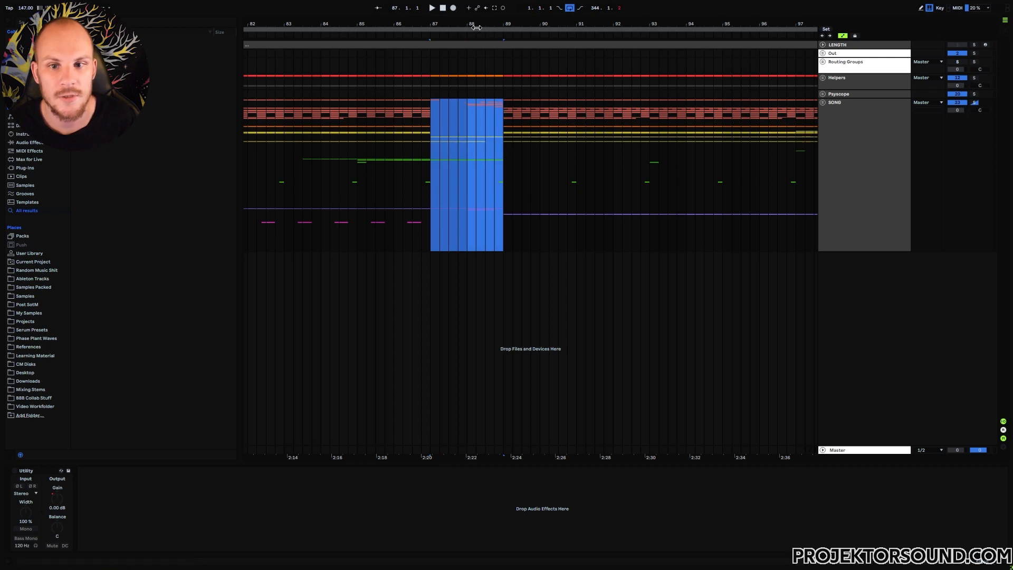
Play the arrangement around the next break at bar 104.
left_click_drag(468, 24, 366, 94)
left_click(370, 103)
key("space")
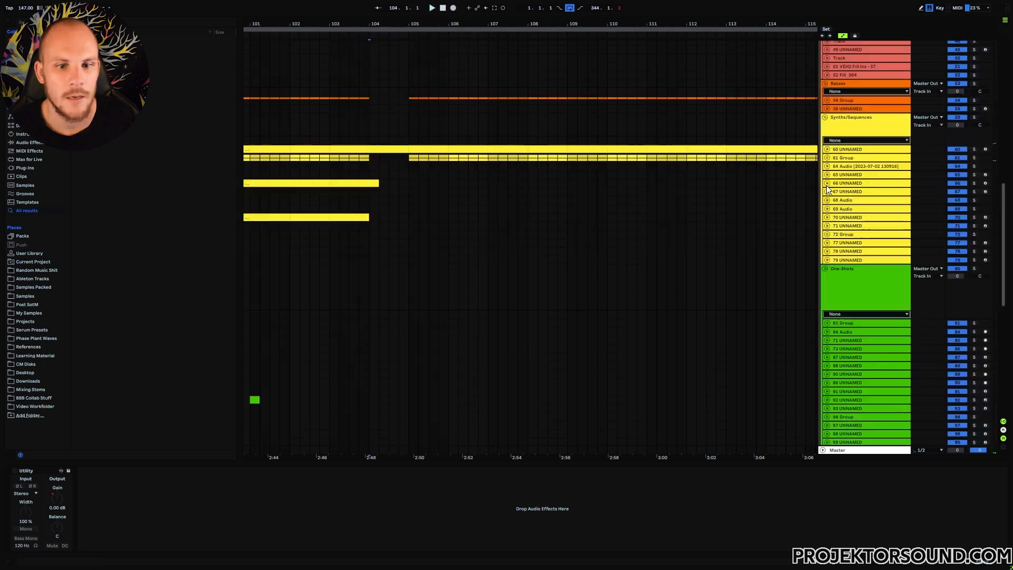
Check the synth track 66 and select track 65 from beat 101.4 to 104.2.
left_click(826, 183)
left_click(827, 183)
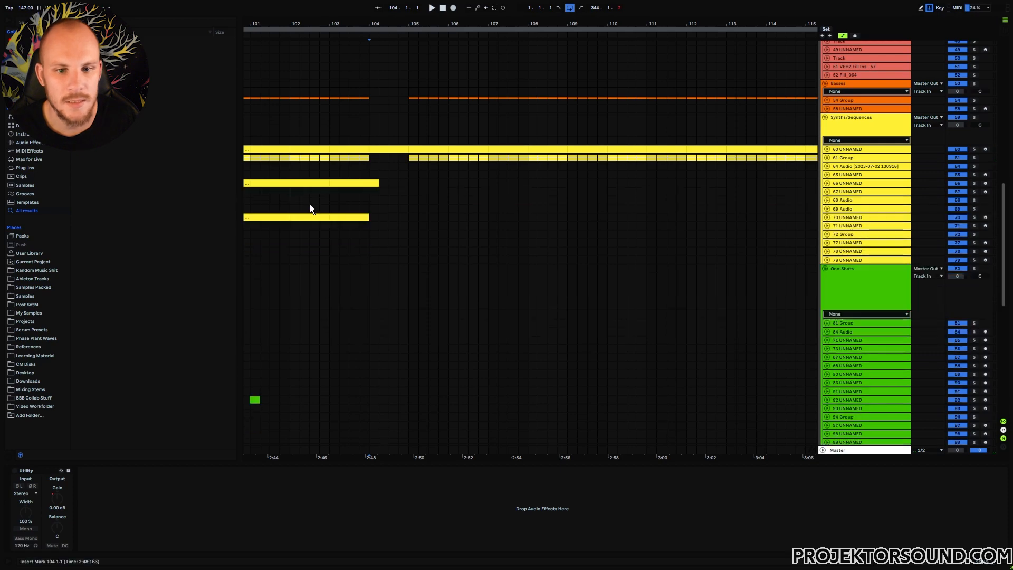
left_click_drag(274, 176, 381, 179)
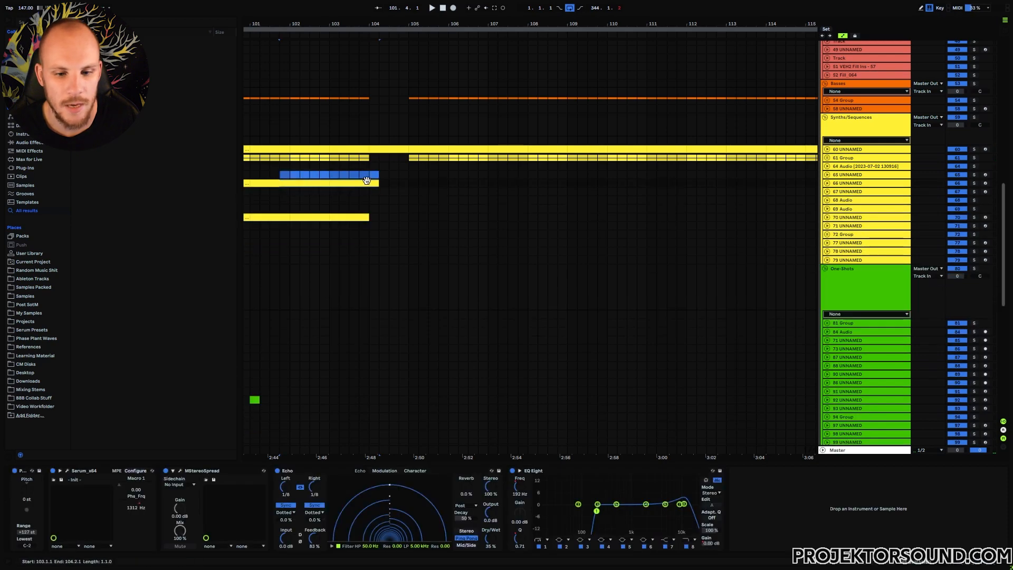
left_click(371, 176)
Fold the Synths/Sequences and One-Shots groups and return to the drum tracks around bar 104.
scroll(380, 224, "down", 4)
scroll(382, 228, "down", 12)
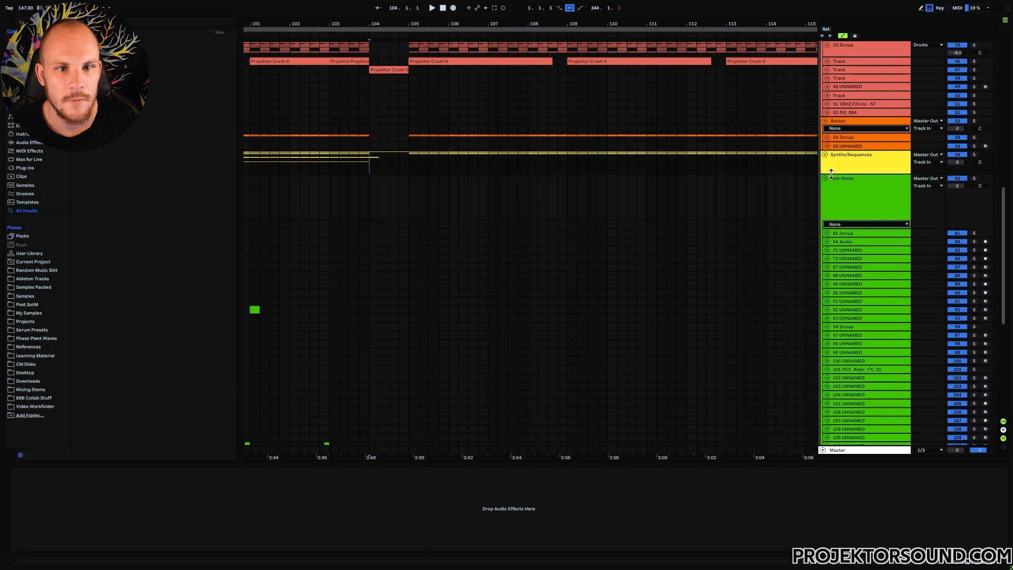
left_click(825, 178)
scroll(348, 189, "up", 8)
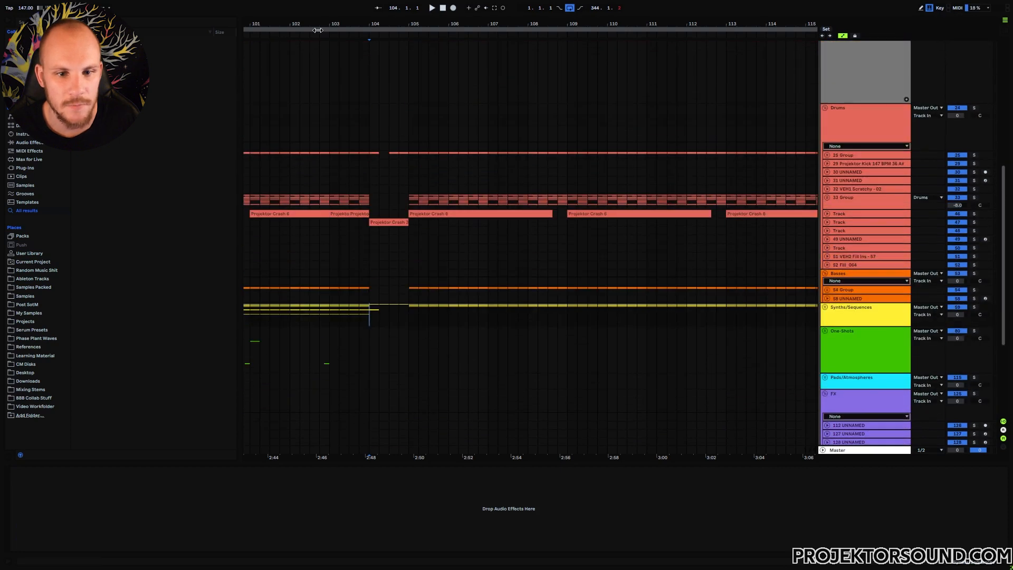
scroll(291, 236, "up", 1)
Mark out the crash pattern before the break in bar 103 and the gap from beat 104.2 to 105.1 on the crash track.
left_click(298, 214)
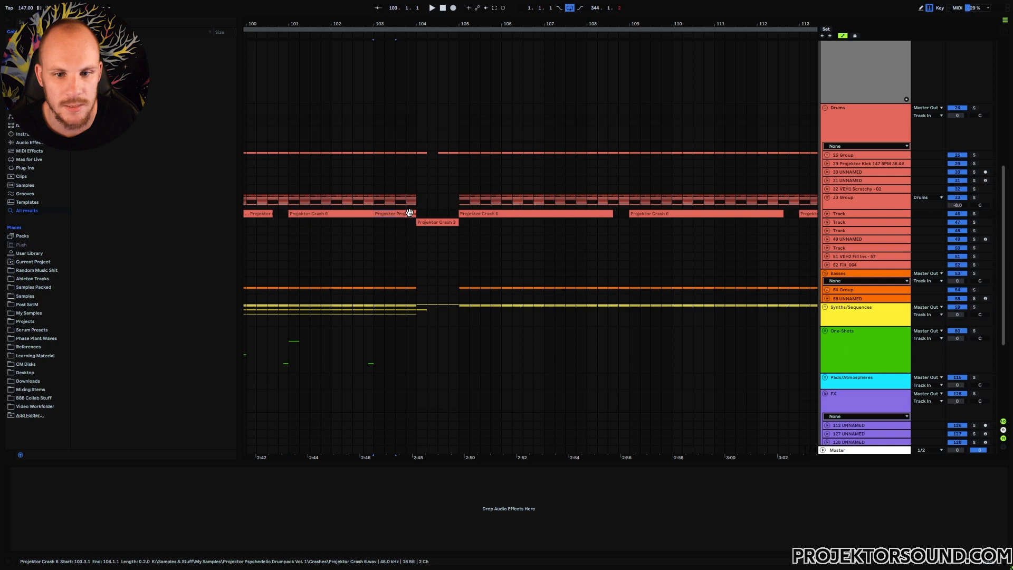
left_click(382, 222)
left_click_drag(382, 222, 415, 222)
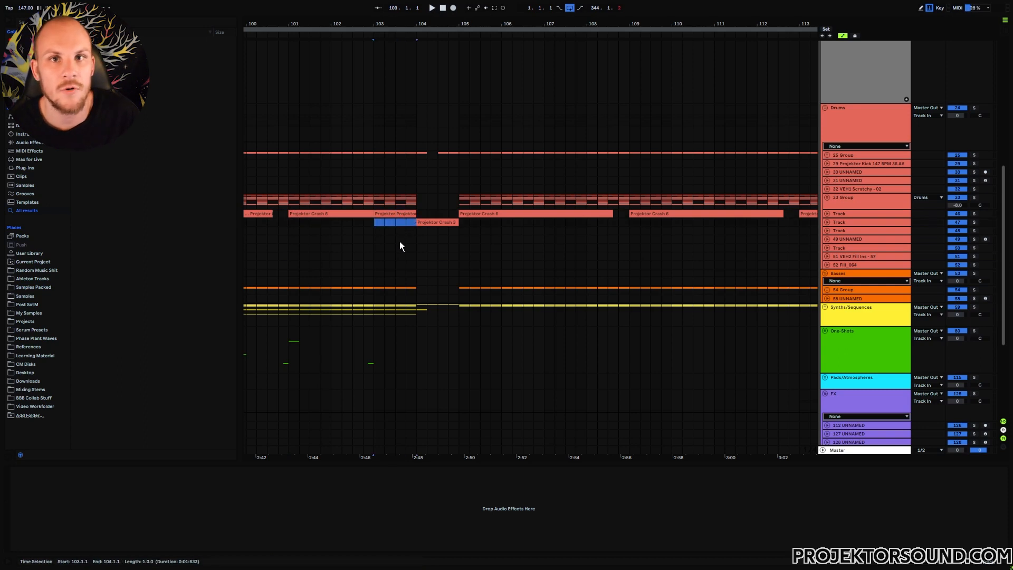
left_click(420, 214)
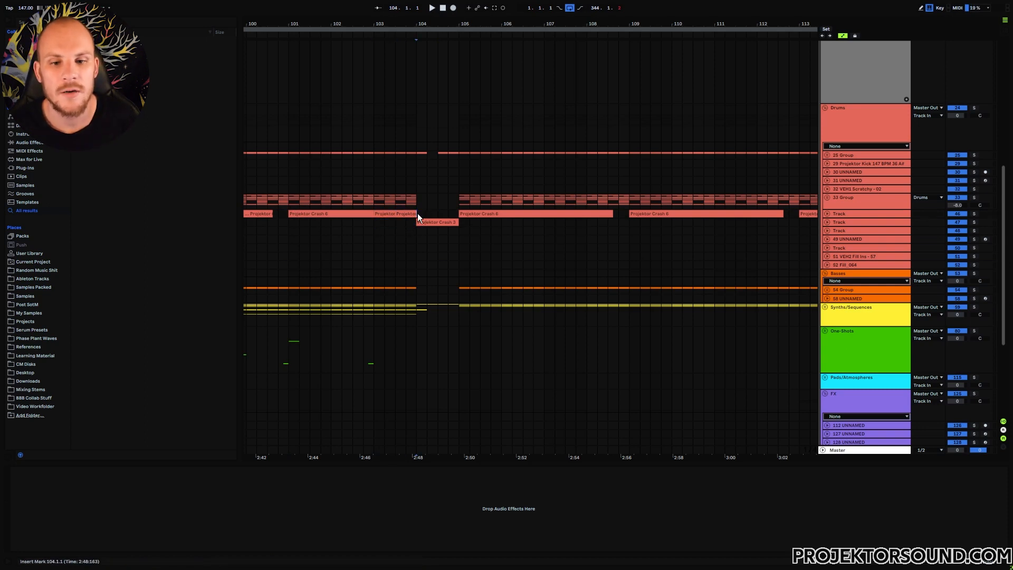
left_click_drag(417, 213, 458, 214)
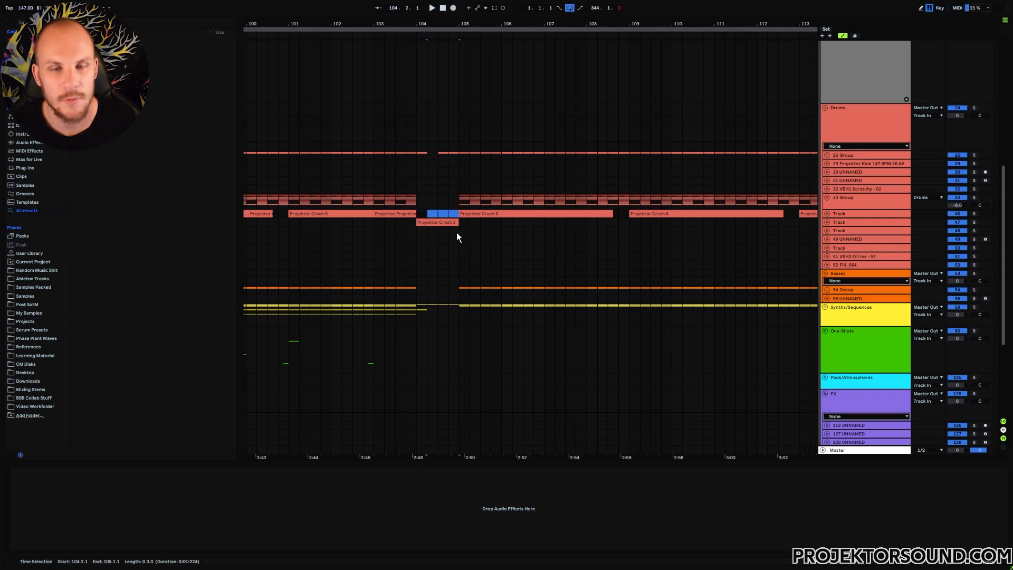